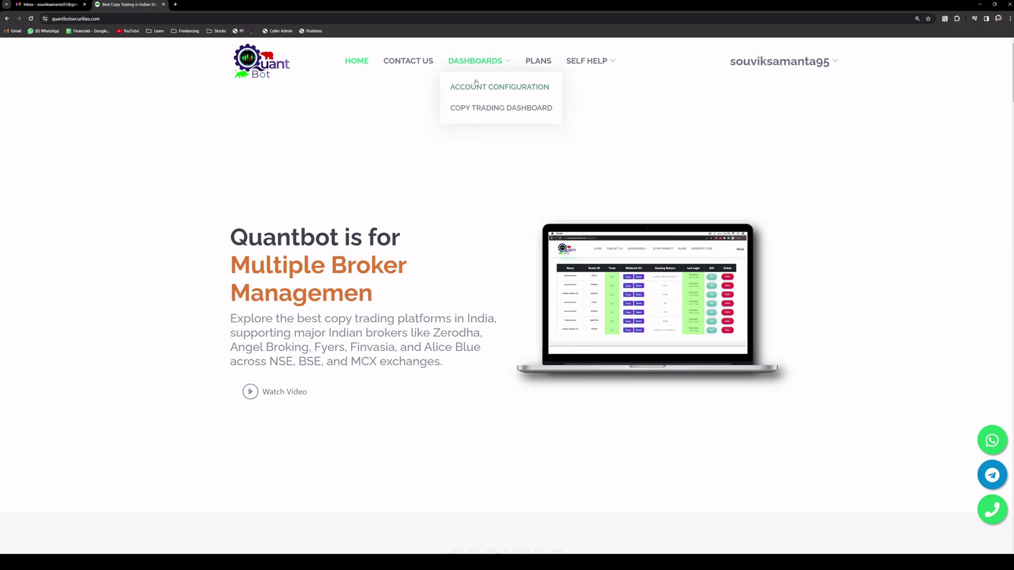
# - Open the Kotak Neo broker form from Account Configuration and clear its autofilled password
pyautogui.click(475, 88)
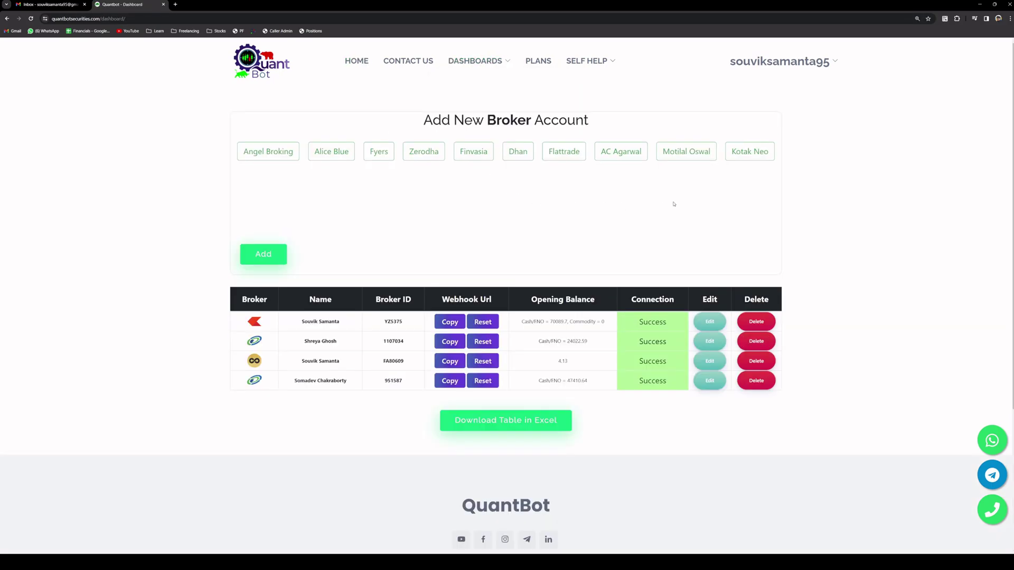
pyautogui.click(746, 158)
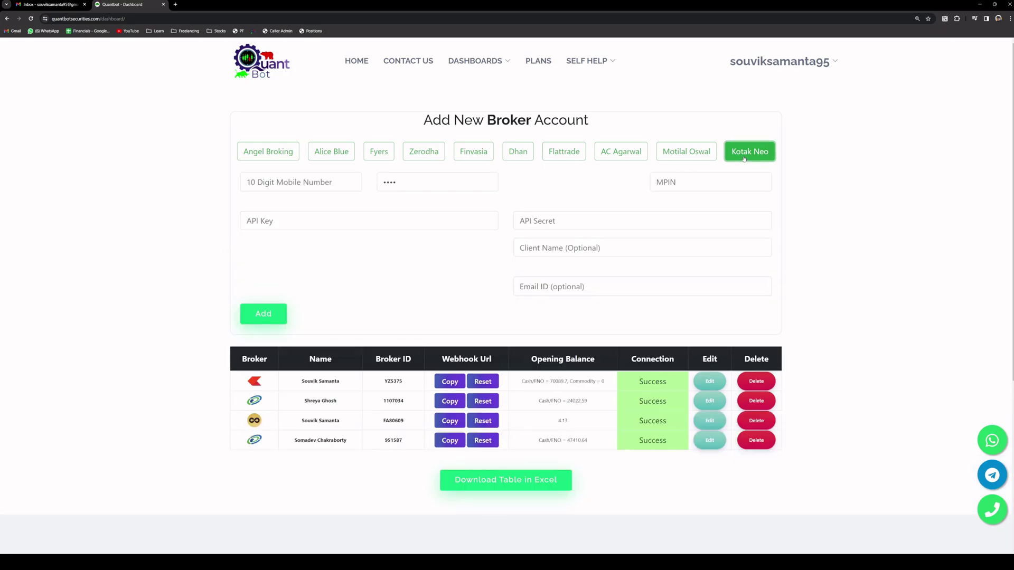
pyautogui.moveTo(410, 188); pyautogui.dragTo(354, 184)
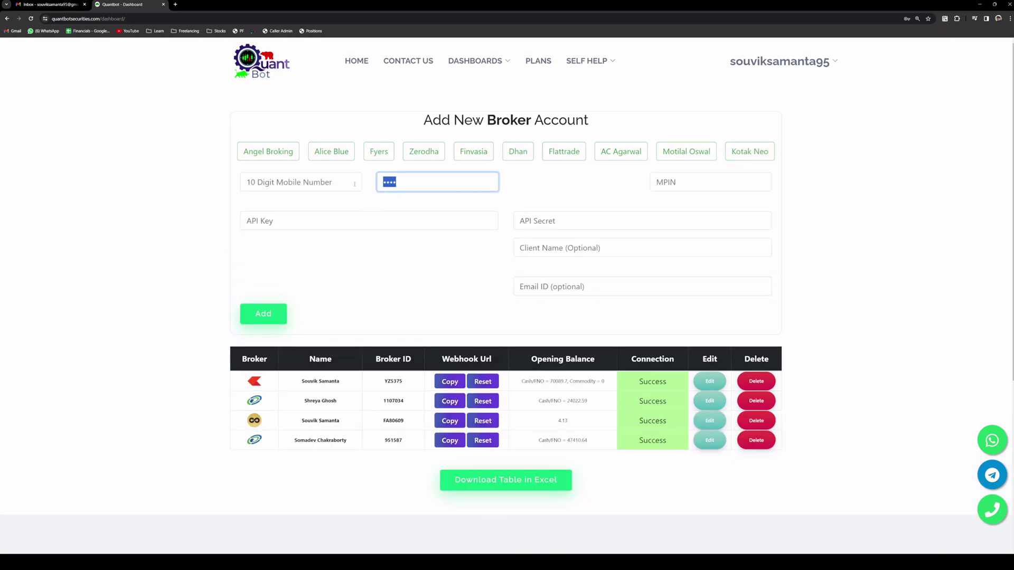
pyautogui.press('BackSpace')
pyautogui.click(261, 196)
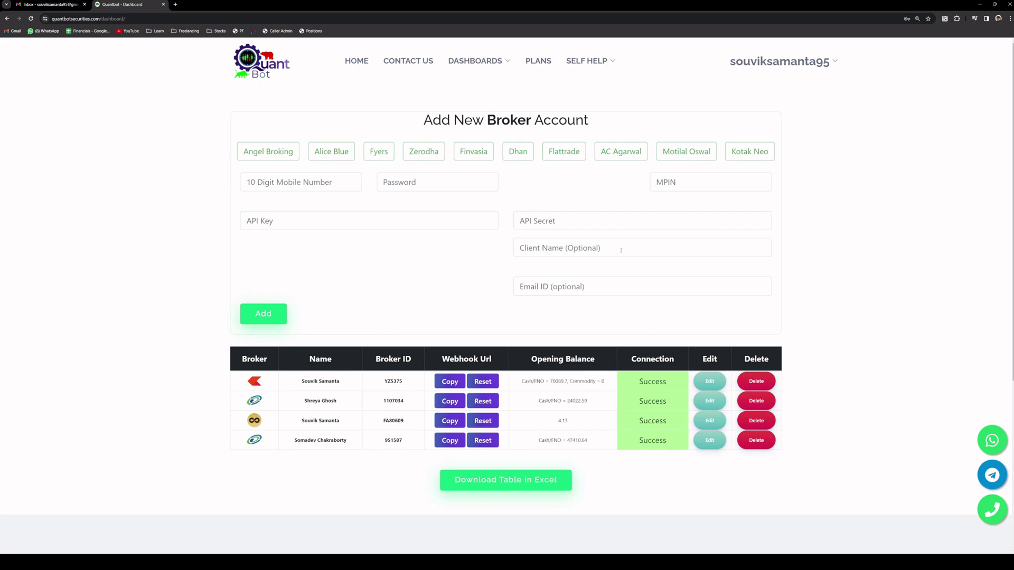
# - Enter the account's 10-digit mobile number, password and MPIN in the Kotak Neo form
pyautogui.click(307, 183)
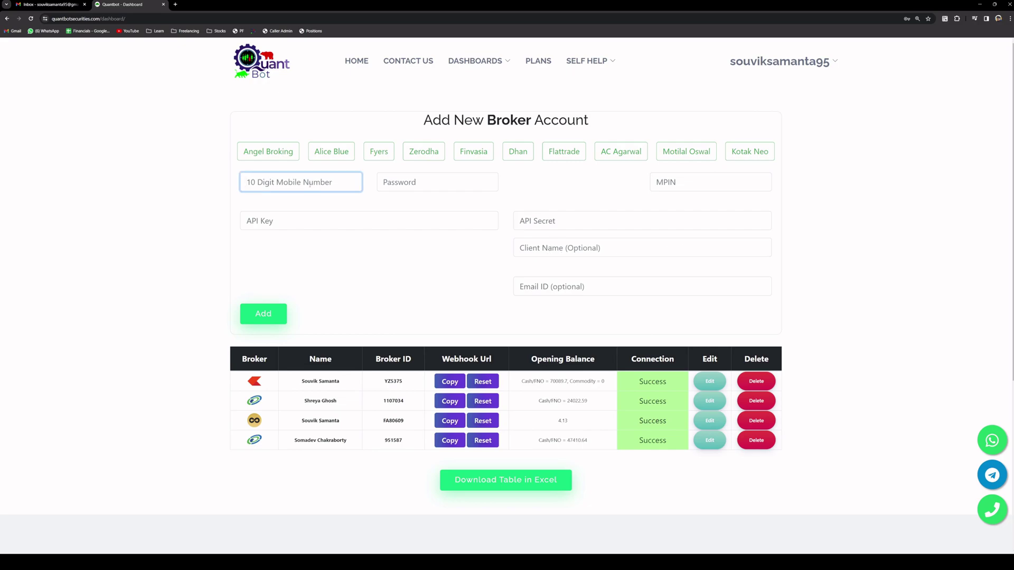
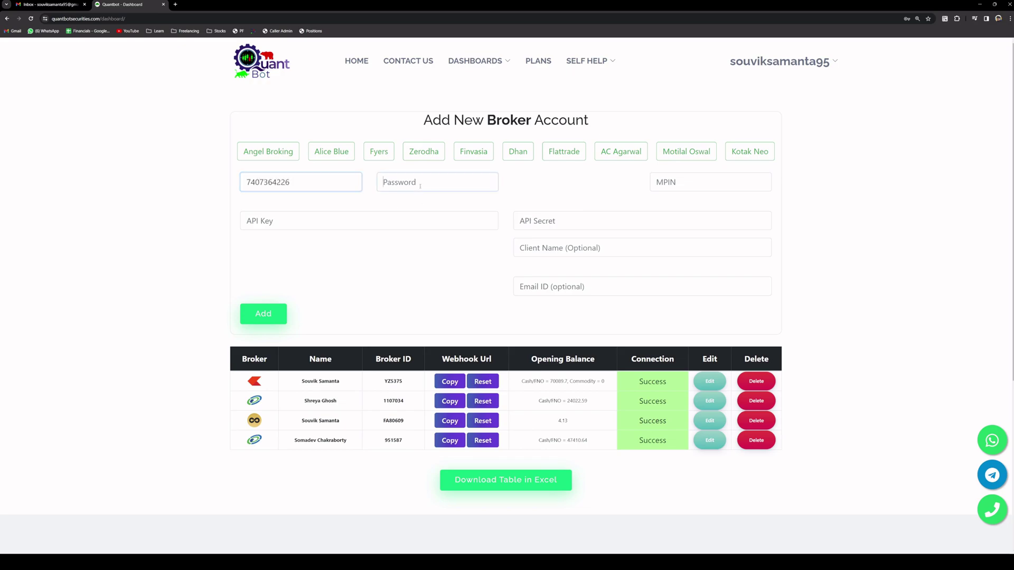
pyautogui.click(420, 185)
pyautogui.write('•••••••')
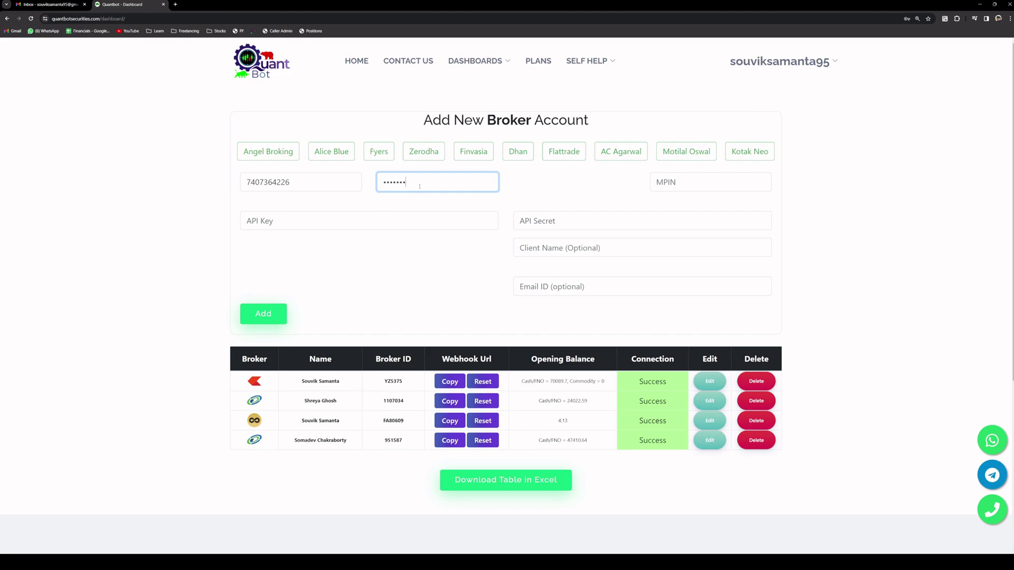
pyautogui.write('•')
pyautogui.click(695, 185)
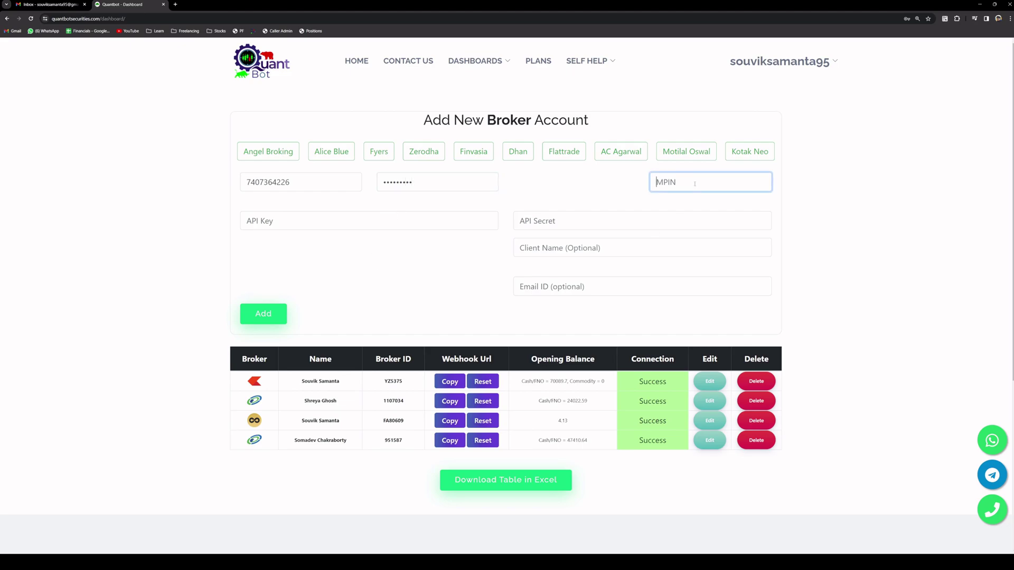
pyautogui.write('•••')
pyautogui.write('••')
pyautogui.click(470, 263)
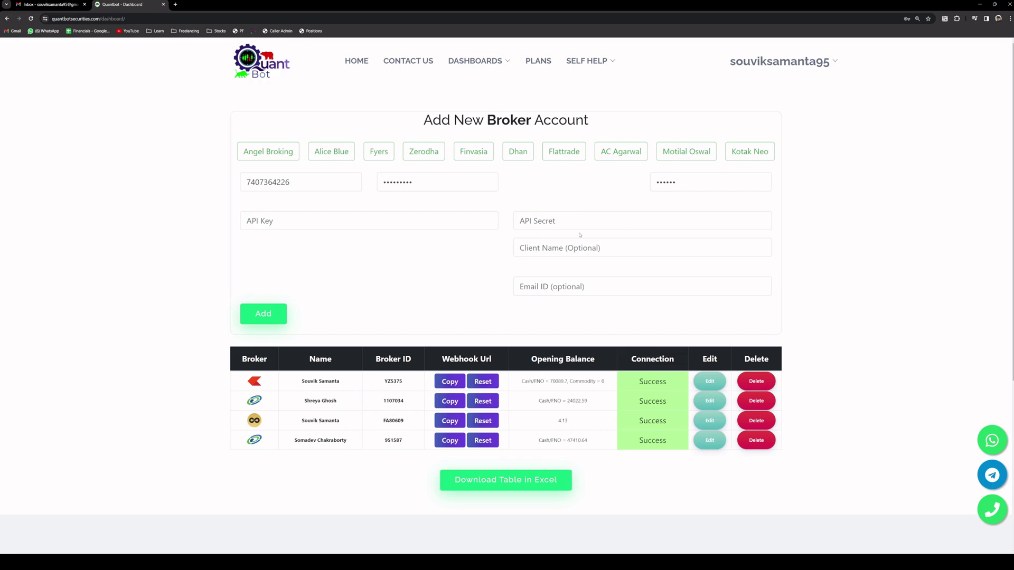
# - Search the web for 'kotak neo login' and open the Kotak Neo login page from the results
pyautogui.click(175, 4)
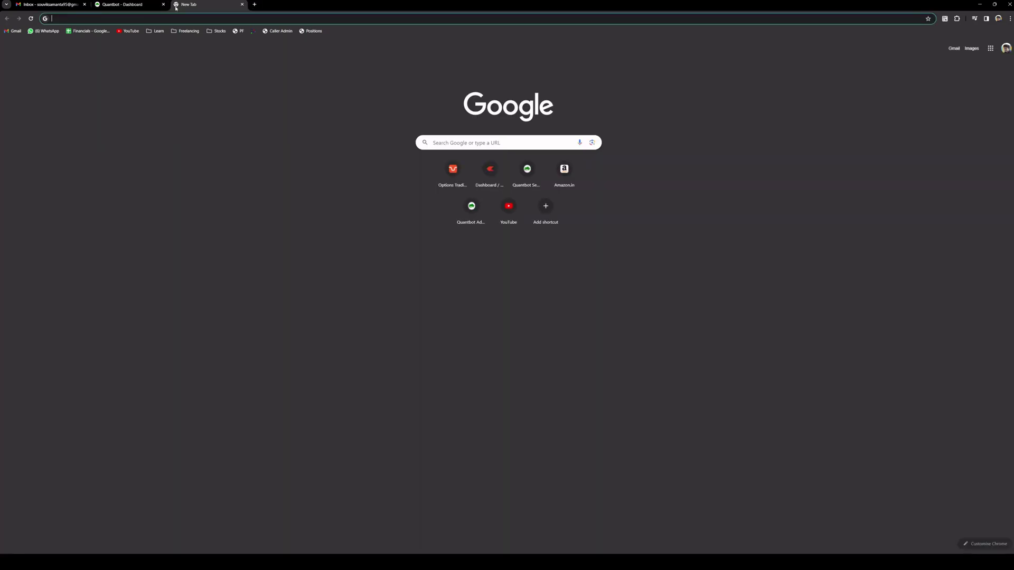
pyautogui.write('kotak neo lo')
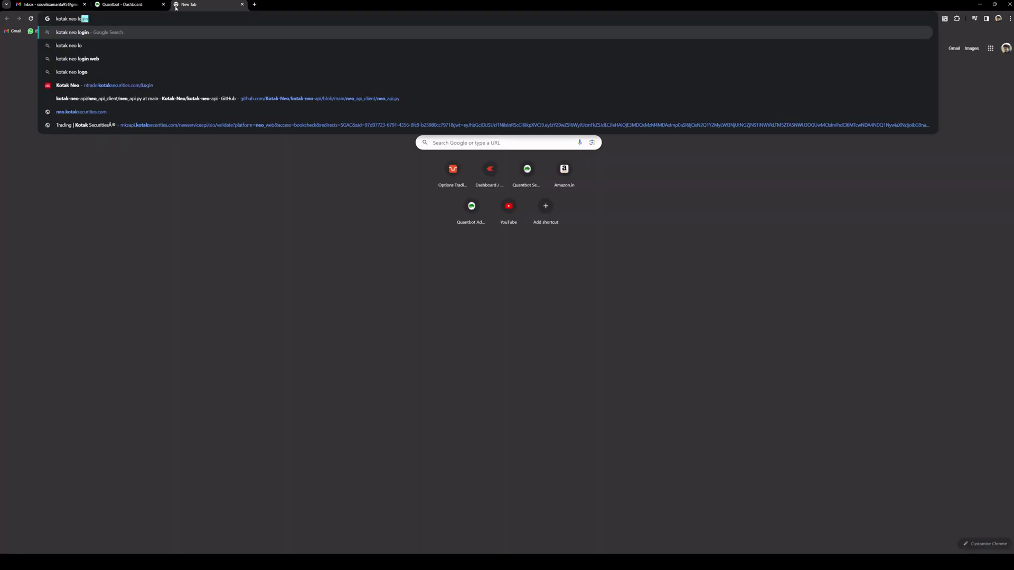
pyautogui.write('gin')
pyautogui.press('Return')
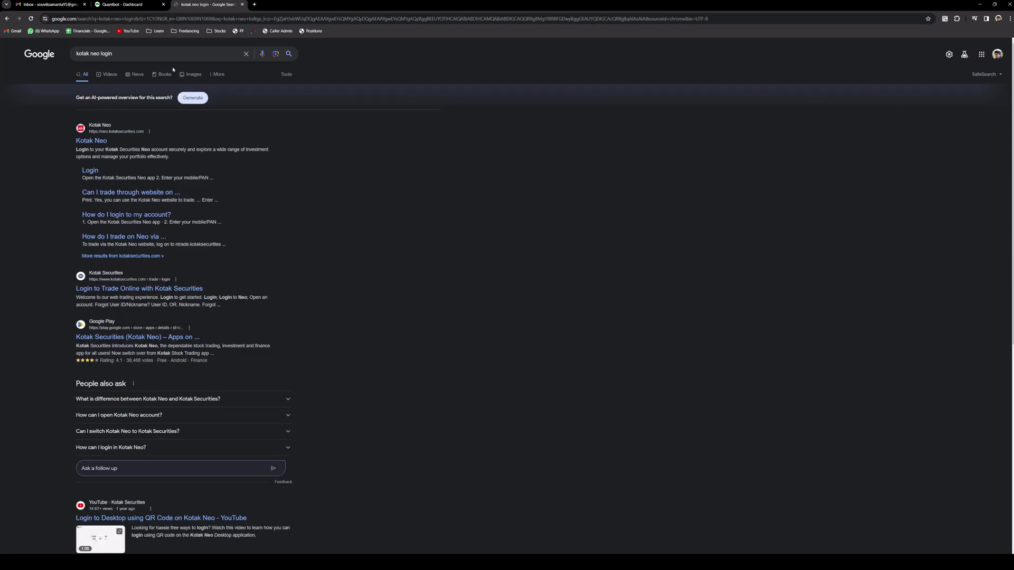
pyautogui.click(83, 142)
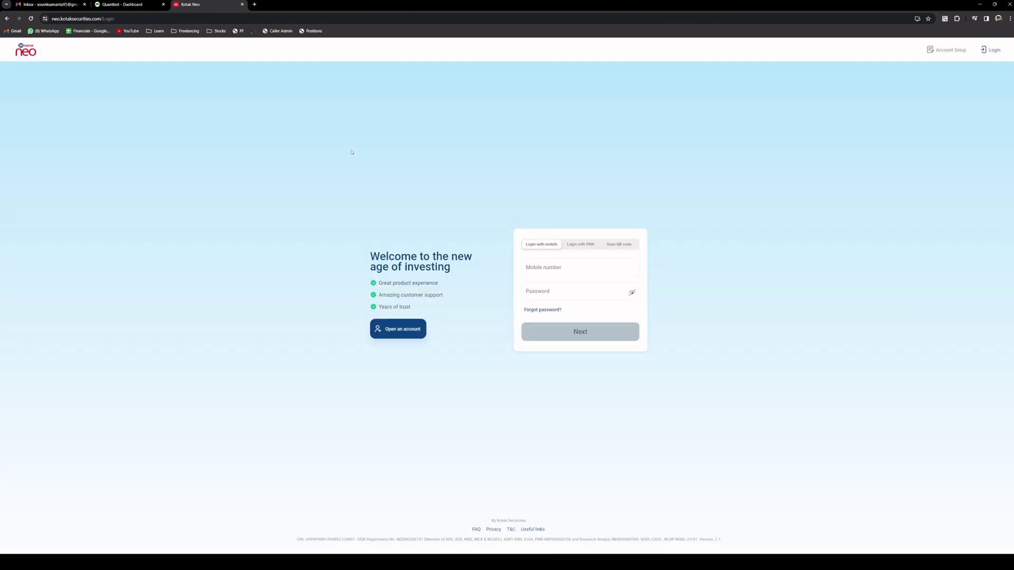
# - Submit the Kotak Neo login with the mobile number and password
pyautogui.click(553, 265)
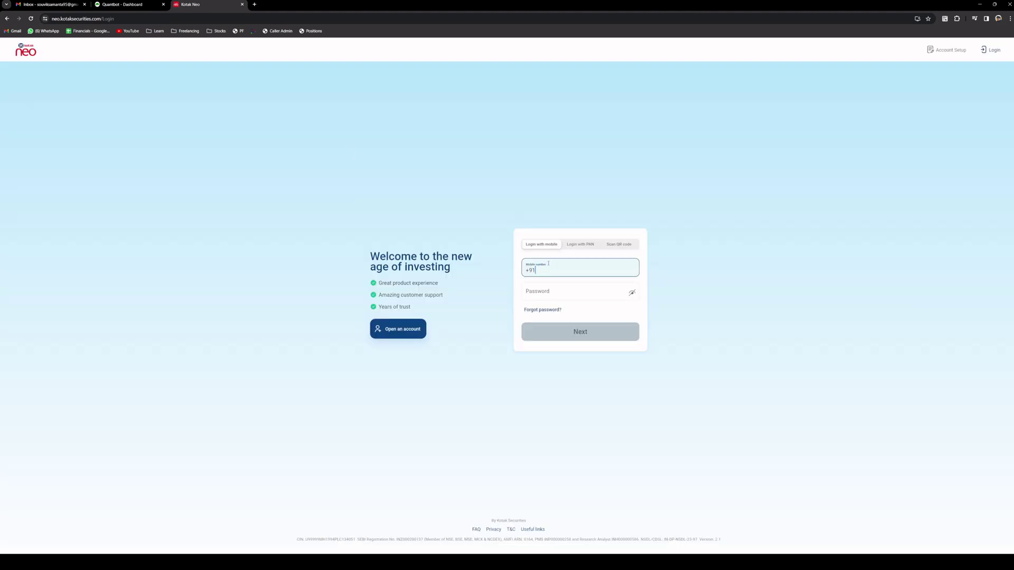
pyautogui.press('Tab')
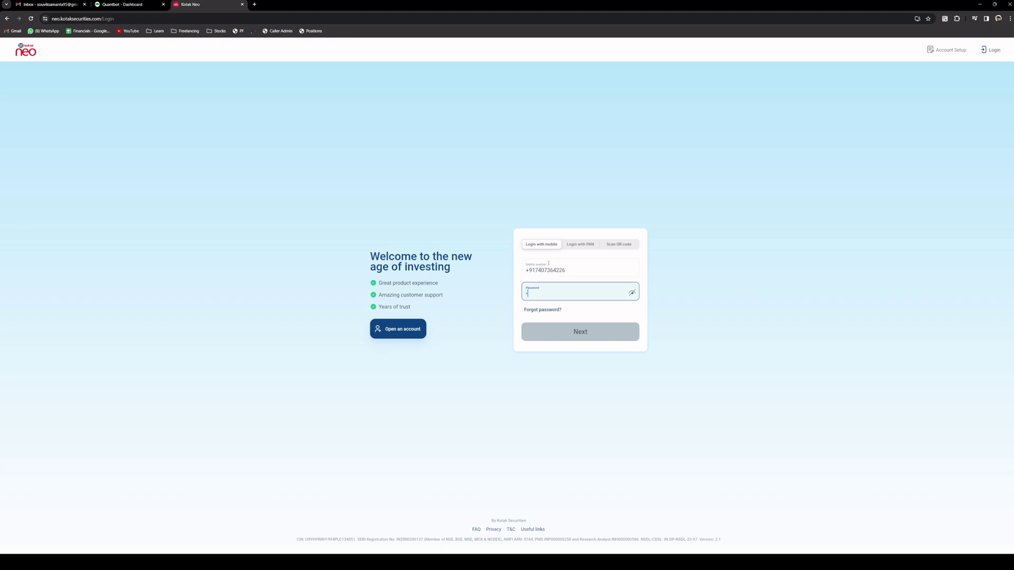
pyautogui.write('••••••••')
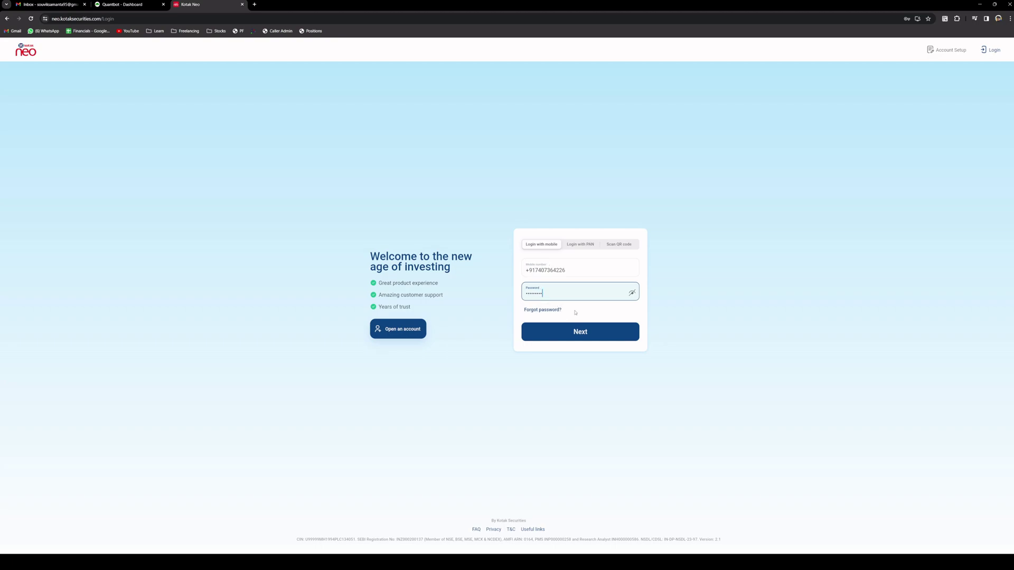
pyautogui.press('Return')
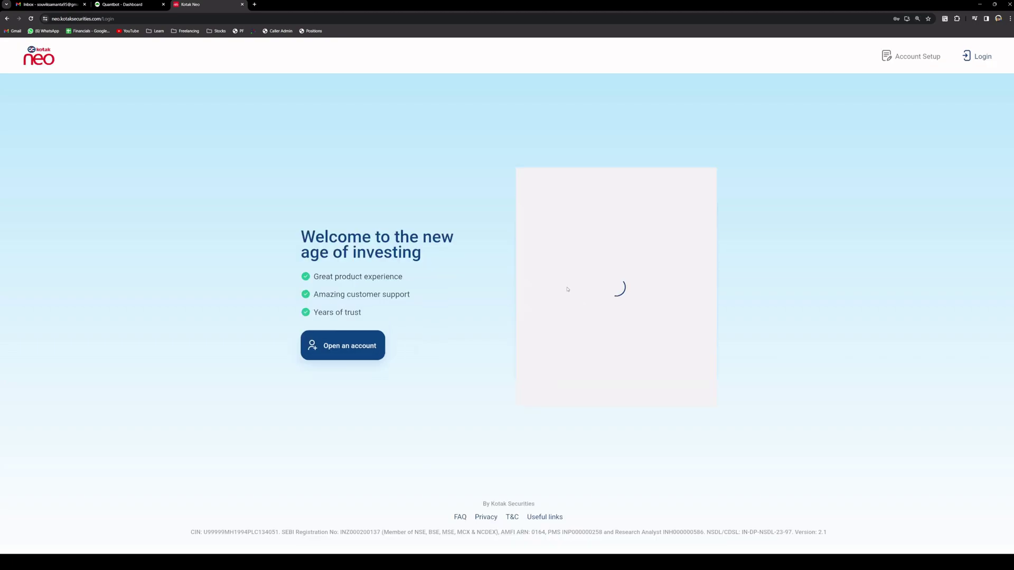
# - Refresh the Gmail inbox and open the Kotak login OTP email
pyautogui.click(32, 4)
pyautogui.click(113, 67)
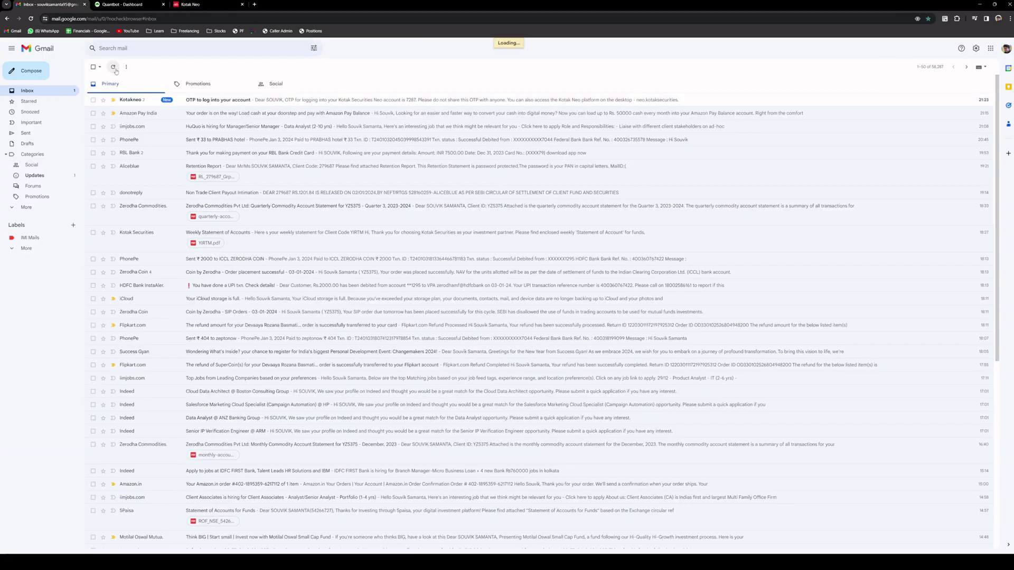
pyautogui.click(202, 101)
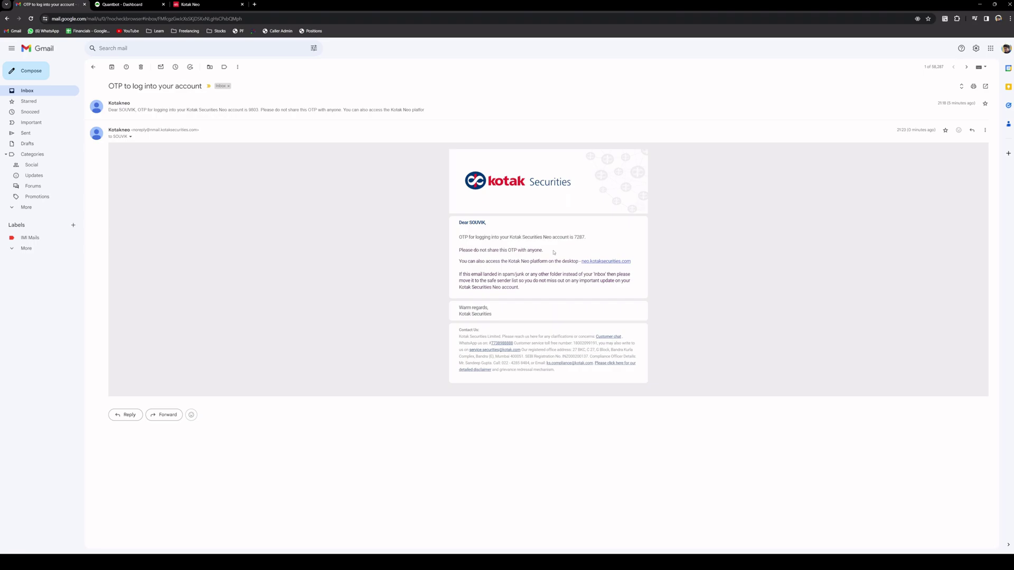
# - Finish the OTP login, acknowledge the derivatives risk disclosure and skip the price-alert prompt
pyautogui.click(191, 5)
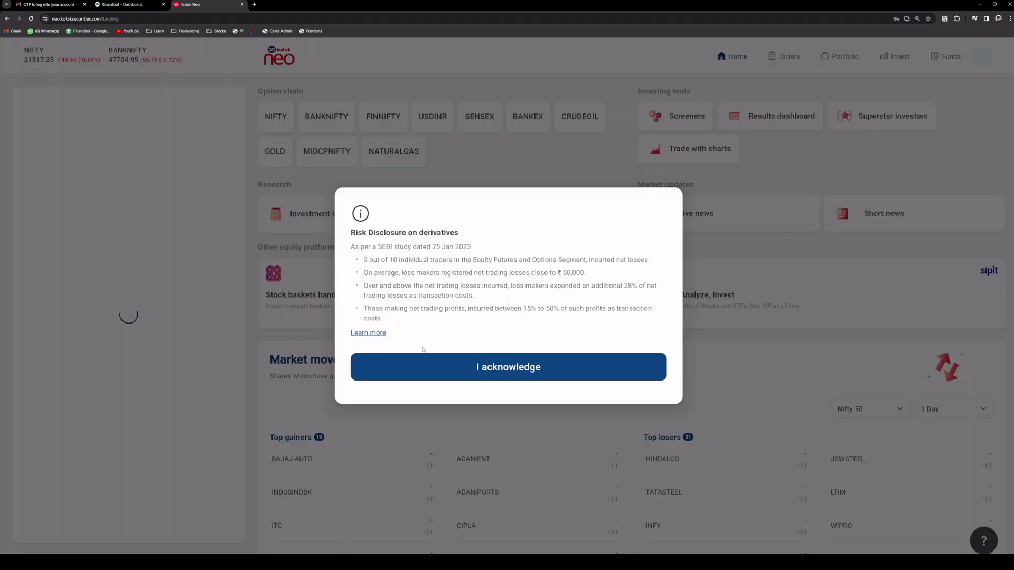
pyautogui.click(486, 368)
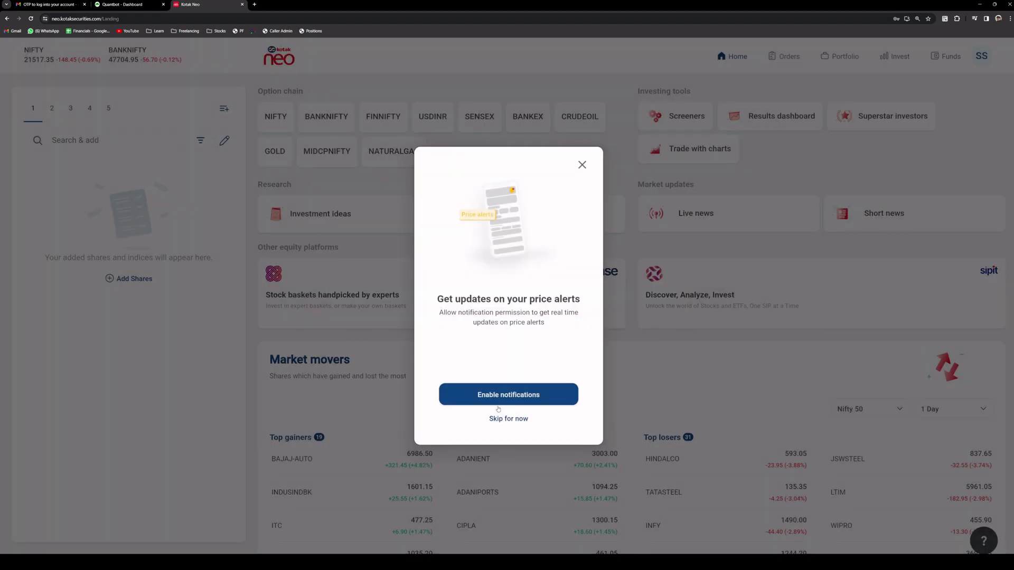
pyautogui.click(493, 415)
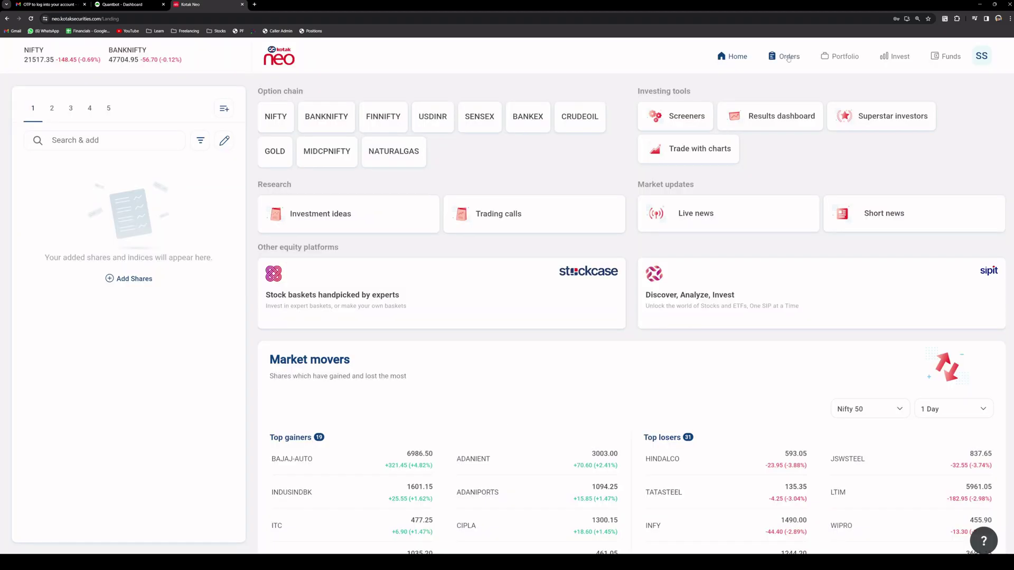
# - Go to Account details from the profile menu and choose Register under Trade API
pyautogui.click(980, 59)
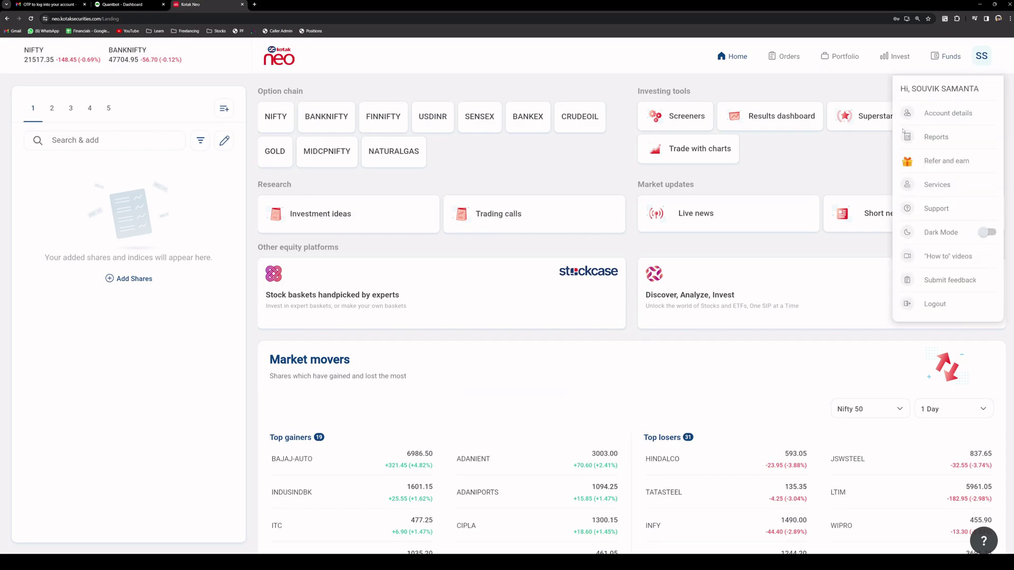
pyautogui.click(943, 117)
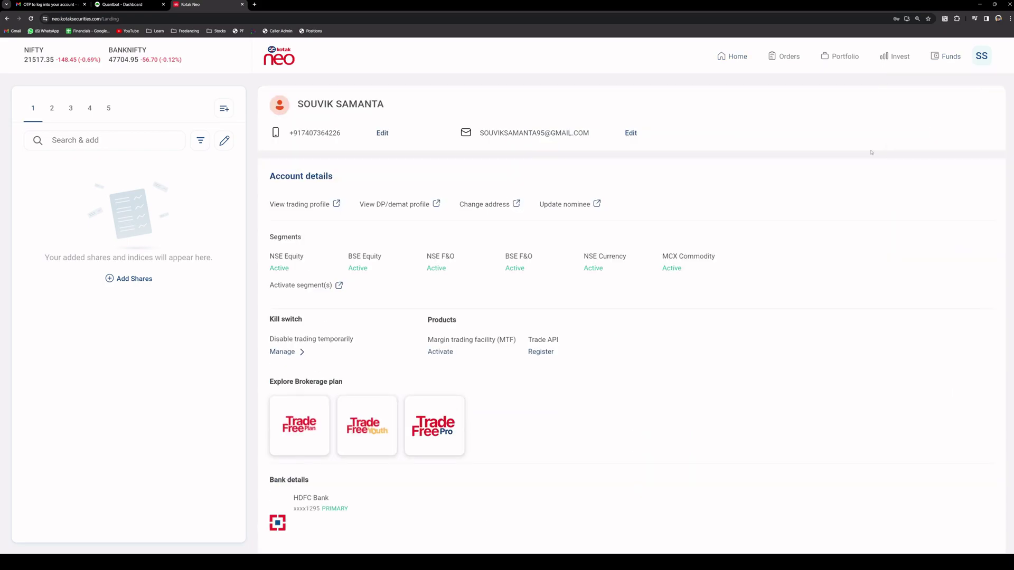
pyautogui.click(543, 353)
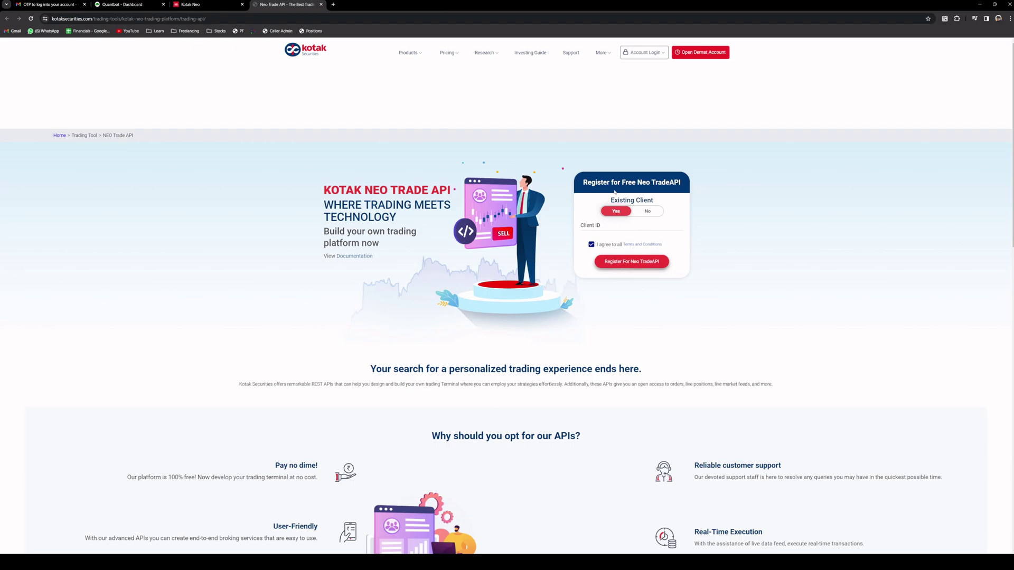
pyautogui.hotkey('ctrl', '+')
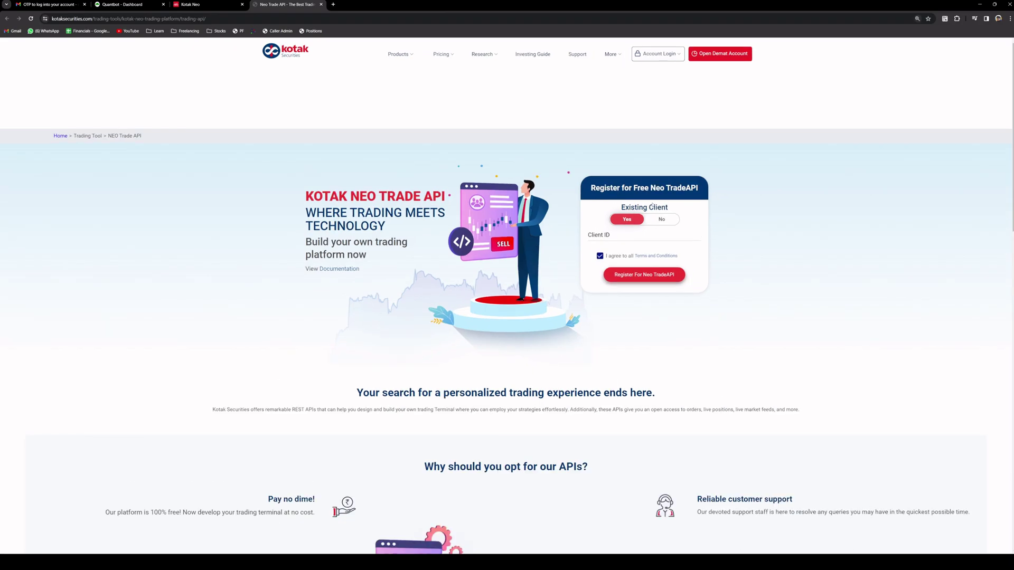
pyautogui.hotkey('ctrl', '+')
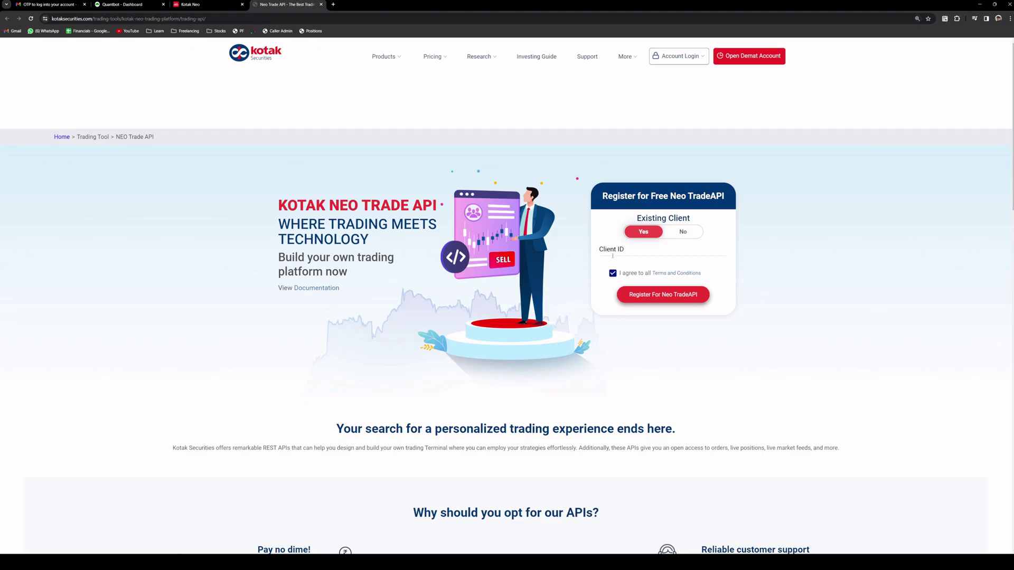
pyautogui.hotkey('ctrl', 'shift', 'Tab')
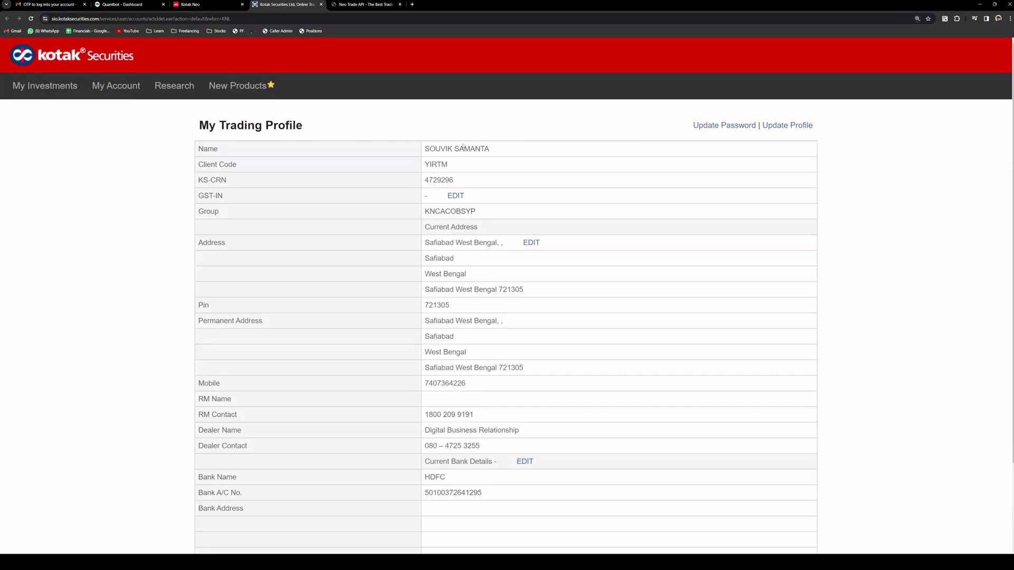
pyautogui.doubleClick(436, 164)
pyautogui.hotkey('ctrl', 'c')
pyautogui.click(343, 6)
pyautogui.moveTo(387, 57)
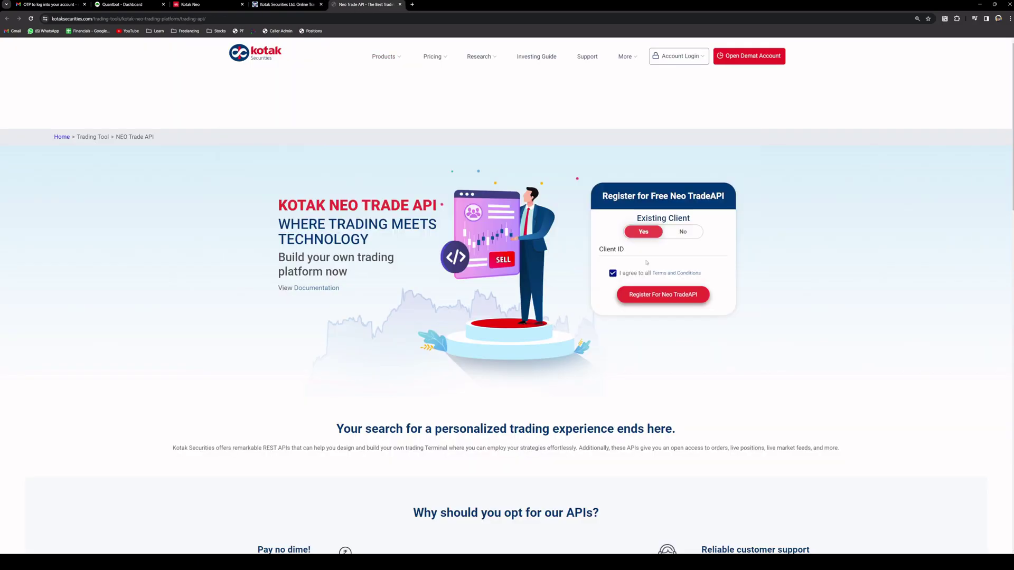
pyautogui.click(617, 249)
pyautogui.hotkey('ctrl', 'v')
pyautogui.click(630, 294)
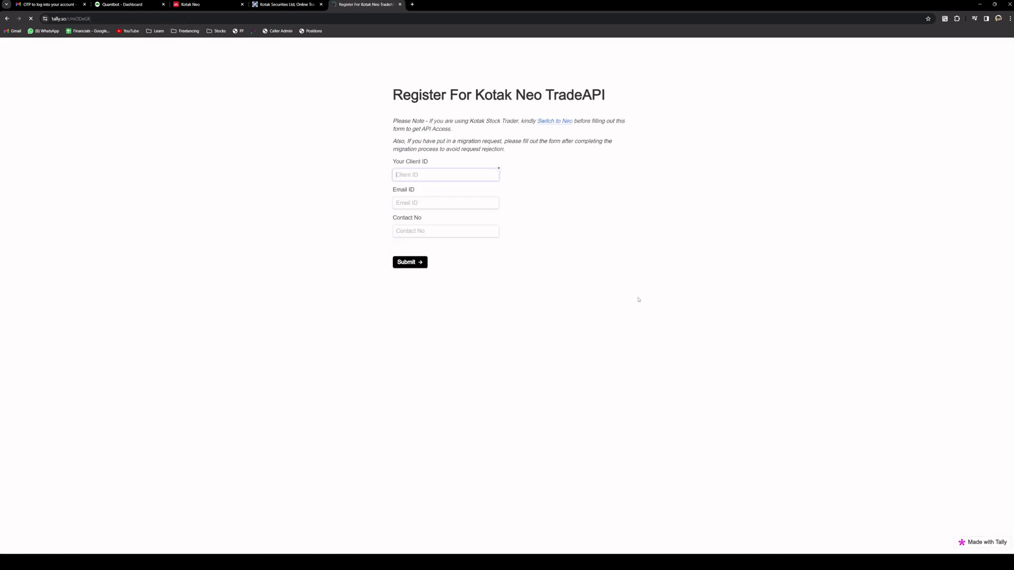
# - Fill the registration form with client code, email and contact number, and submit it
pyautogui.hotkey('ctrl', 'v')
pyautogui.click(412, 203)
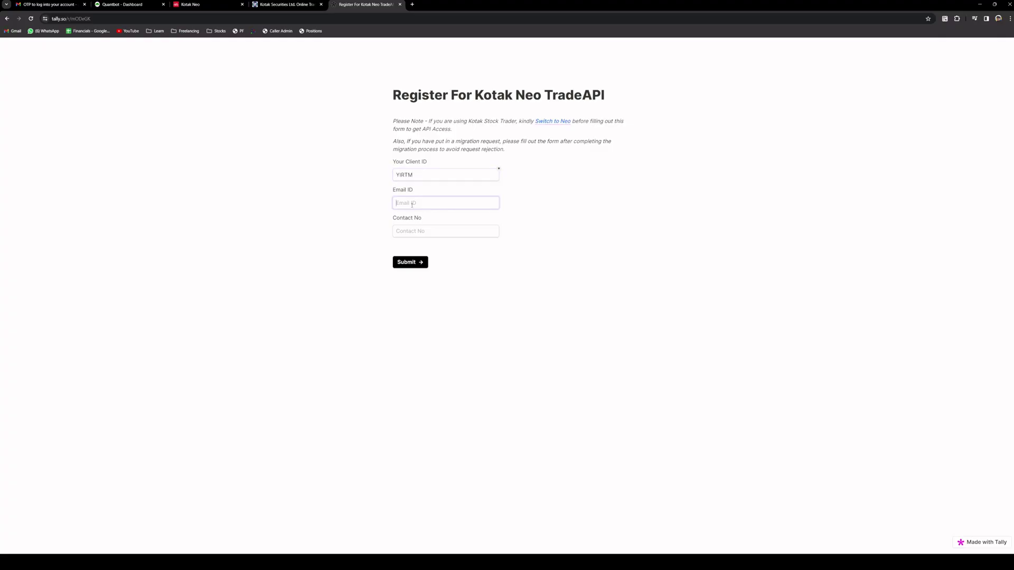
pyautogui.press('Tab')
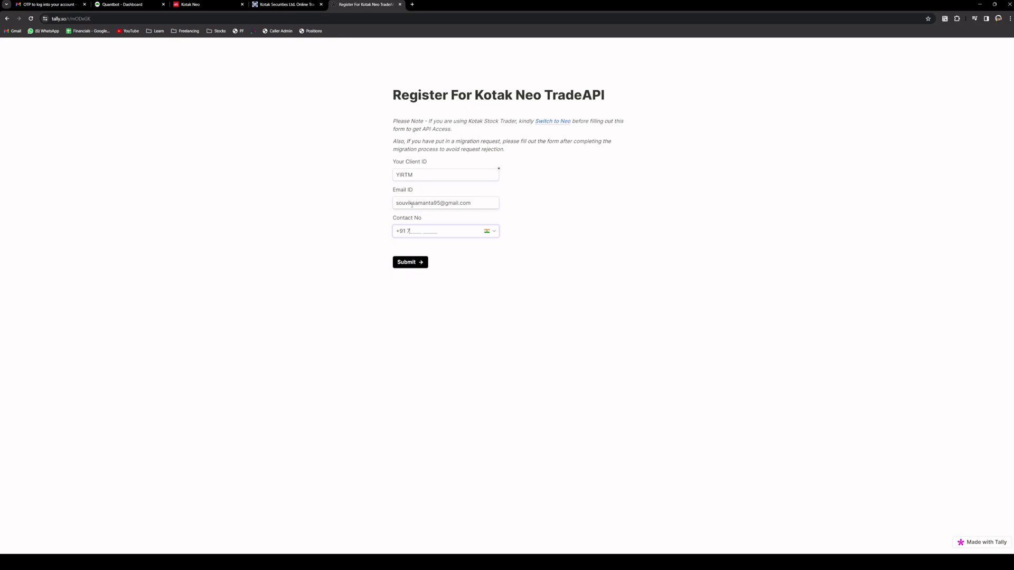
pyautogui.click(411, 263)
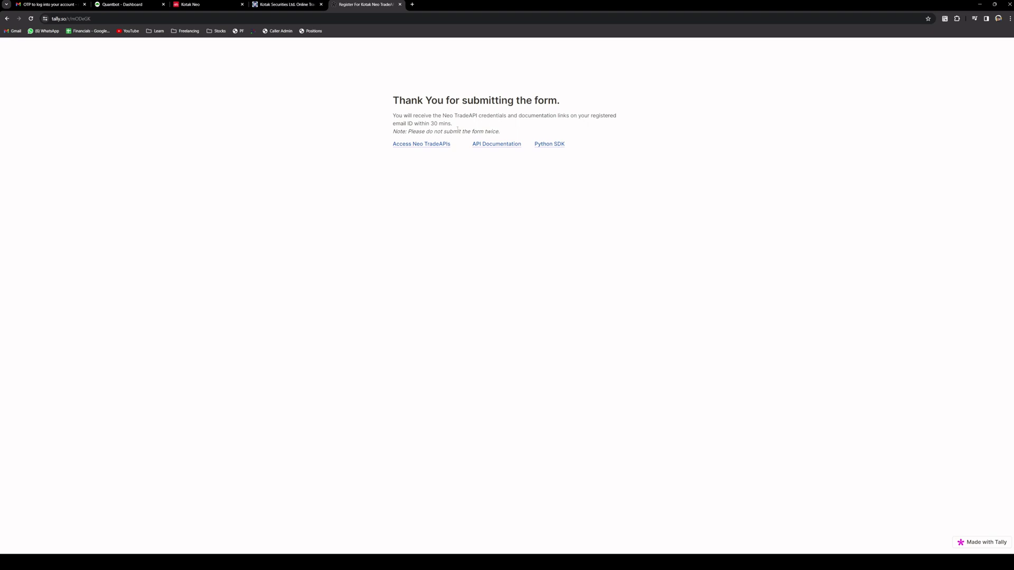
pyautogui.hotkey('ctrl', '+')
pyautogui.hotkey('ctrl', '+')
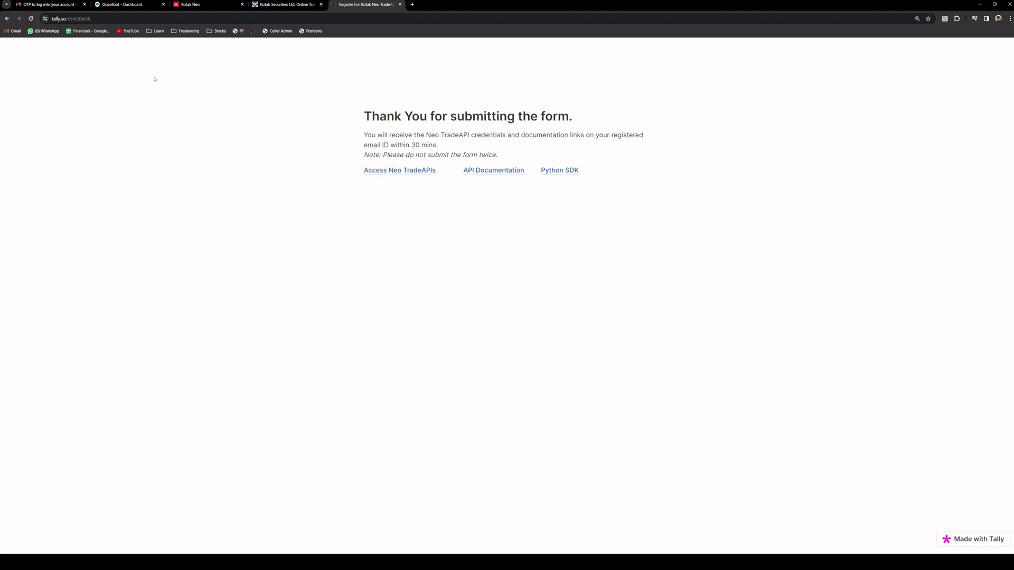
pyautogui.hotkey('ctrl', '1')
# - Open the 'Access to Neo Trade APIs' email and follow its napi.kotaksecurities.com devportal link
pyautogui.click(32, 91)
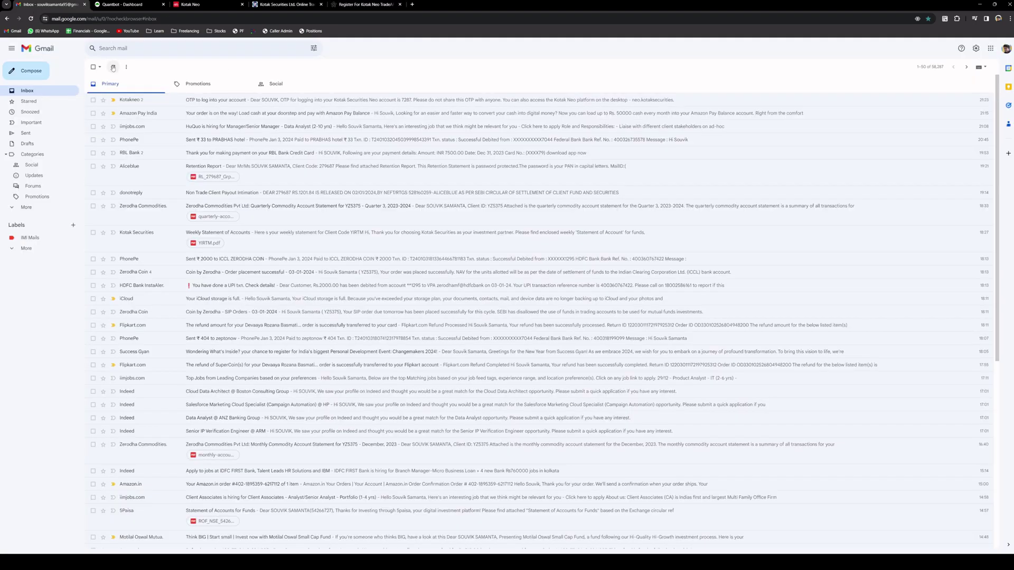
pyautogui.click(113, 67)
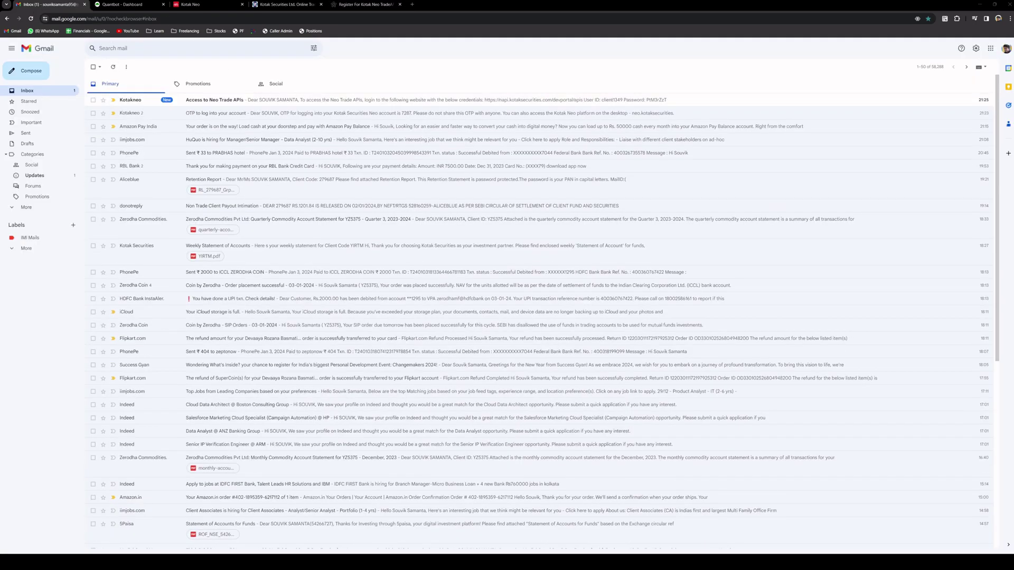
pyautogui.click(231, 102)
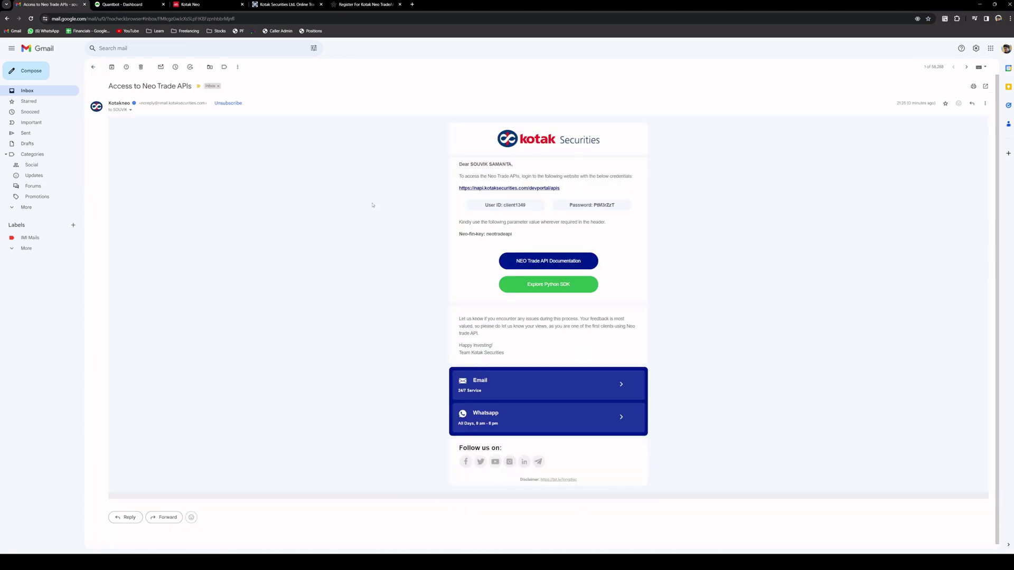
pyautogui.hotkey('ctrl', '+')
pyautogui.hotkey('ctrl', '+')
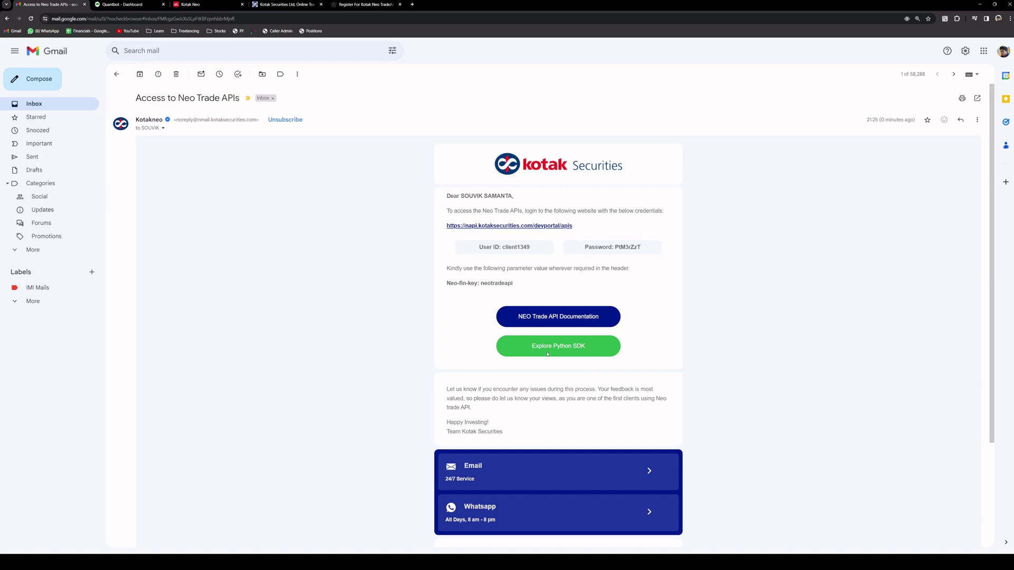
pyautogui.click(484, 226)
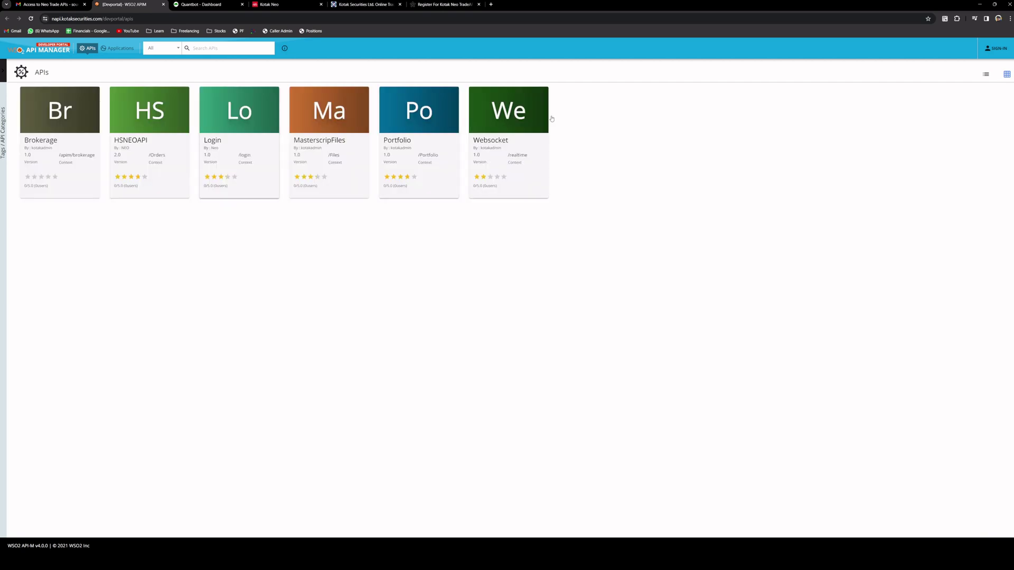
# - Copy the emailed user ID into the developer portal's Sign In username field
pyautogui.click(995, 48)
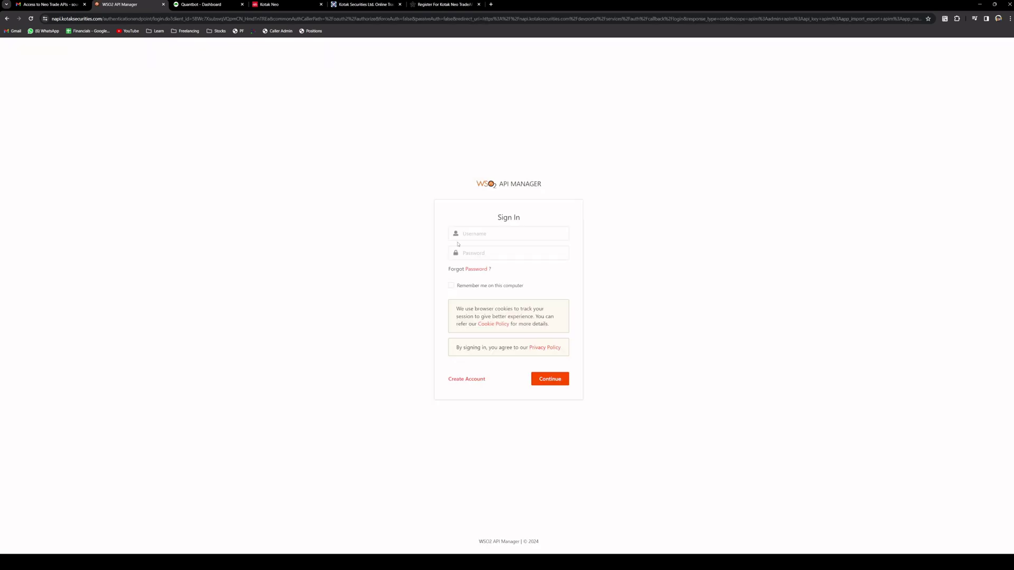
pyautogui.hotkey('ctrl', '+')
pyautogui.hotkey('ctrl', '+')
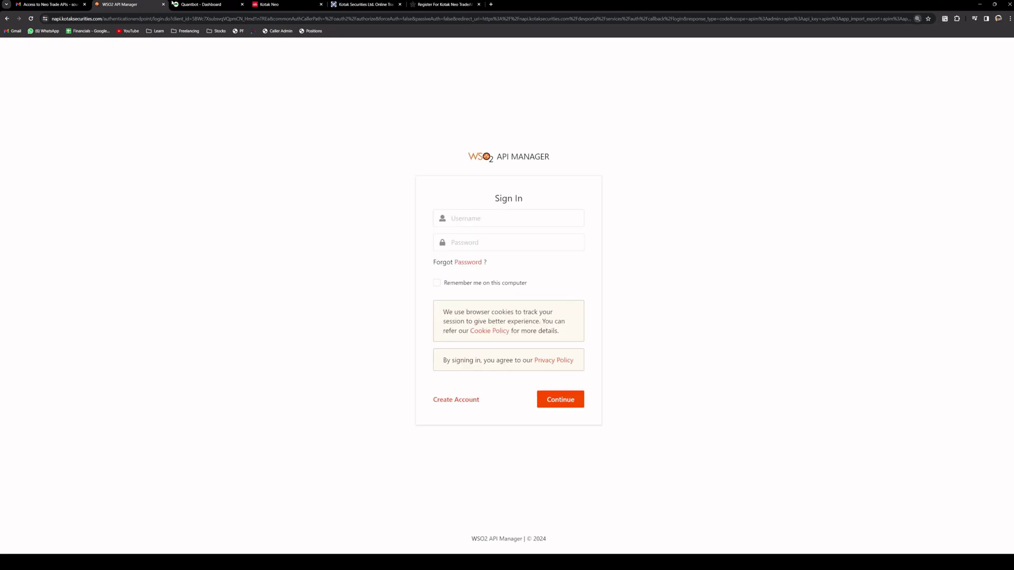
pyautogui.hotkey('ctrl', 'shift', 'Tab')
pyautogui.doubleClick(516, 247)
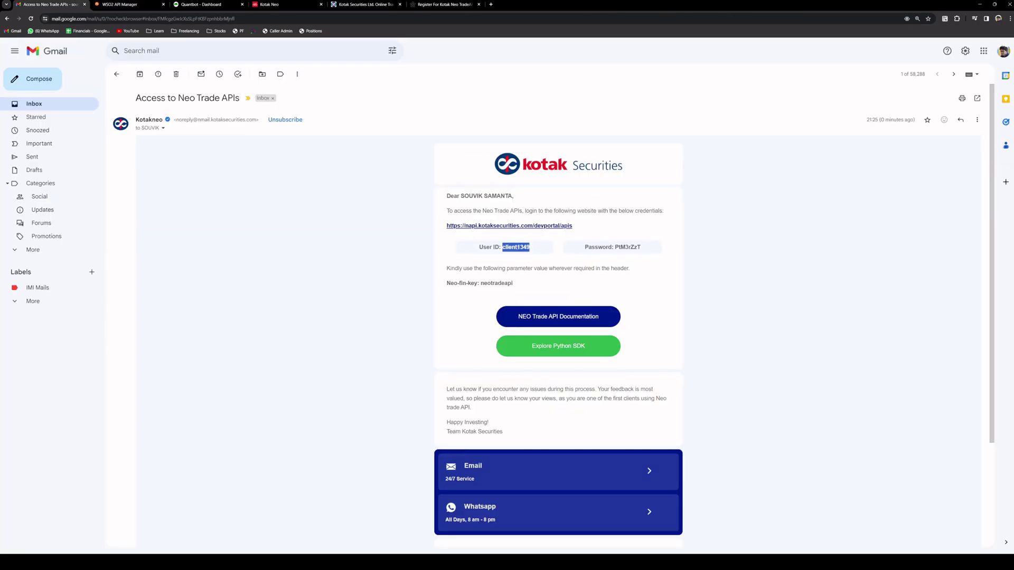
pyautogui.hotkey('ctrl', 'Tab')
pyautogui.click(476, 222)
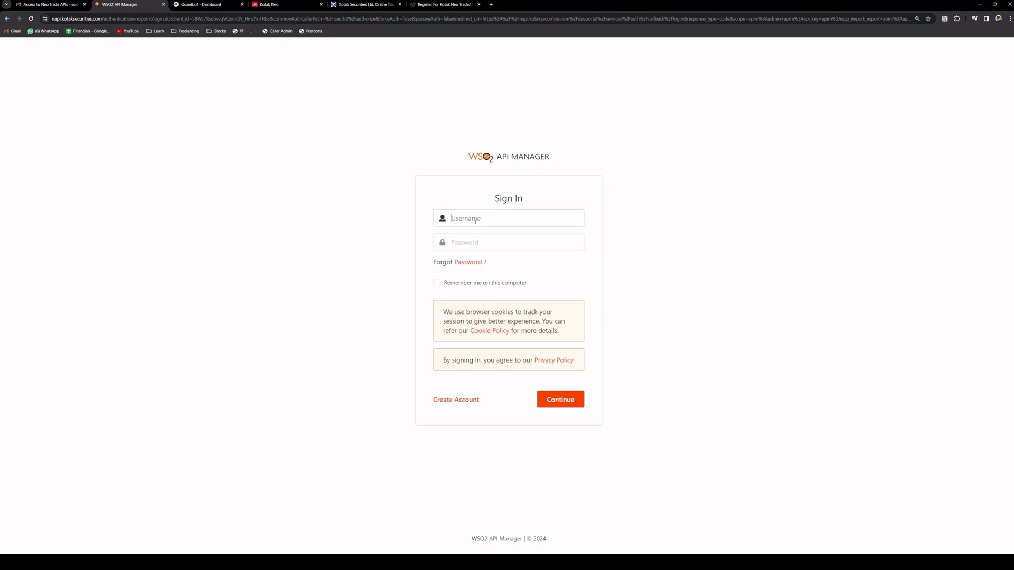
# - Paste the emailed password, tick Remember me, sign in and view Applications
pyautogui.hotkey('ctrl', 'shift', 'Tab')
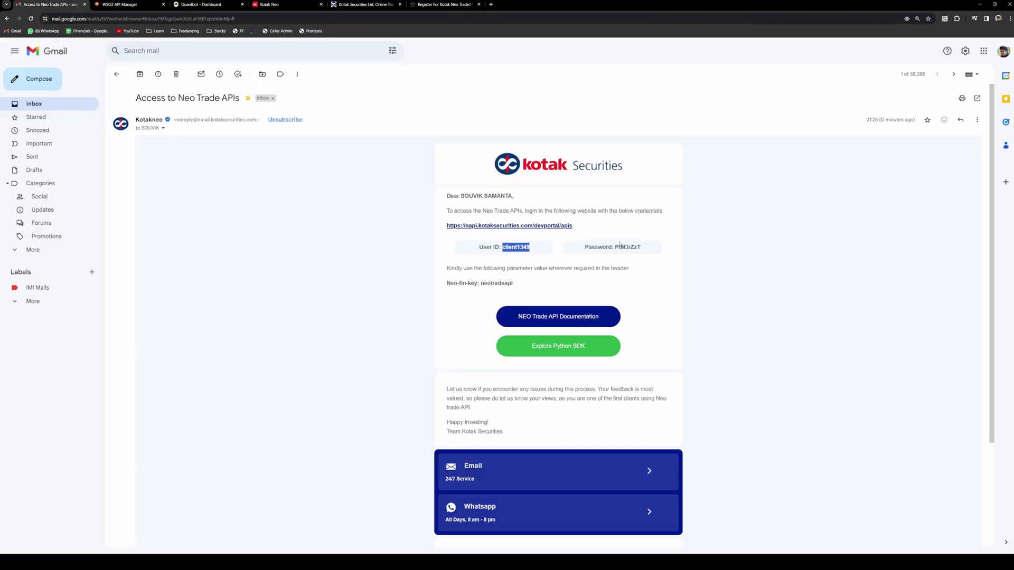
pyautogui.doubleClick(622, 246)
pyautogui.hotkey('ctrl', 'Tab')
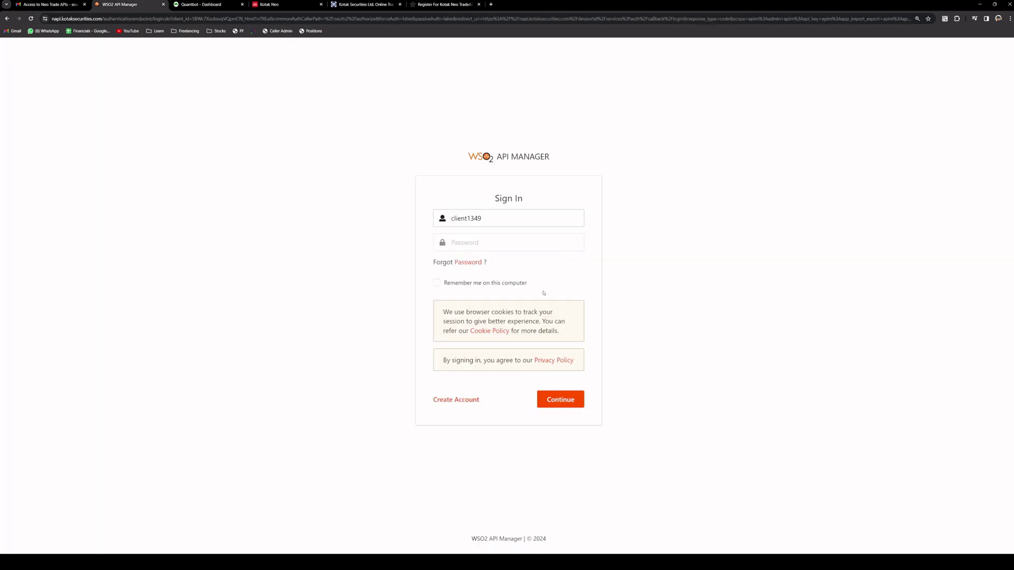
pyautogui.press('Tab')
pyautogui.hotkey('ctrl', 'v')
pyautogui.click(435, 284)
pyautogui.click(550, 402)
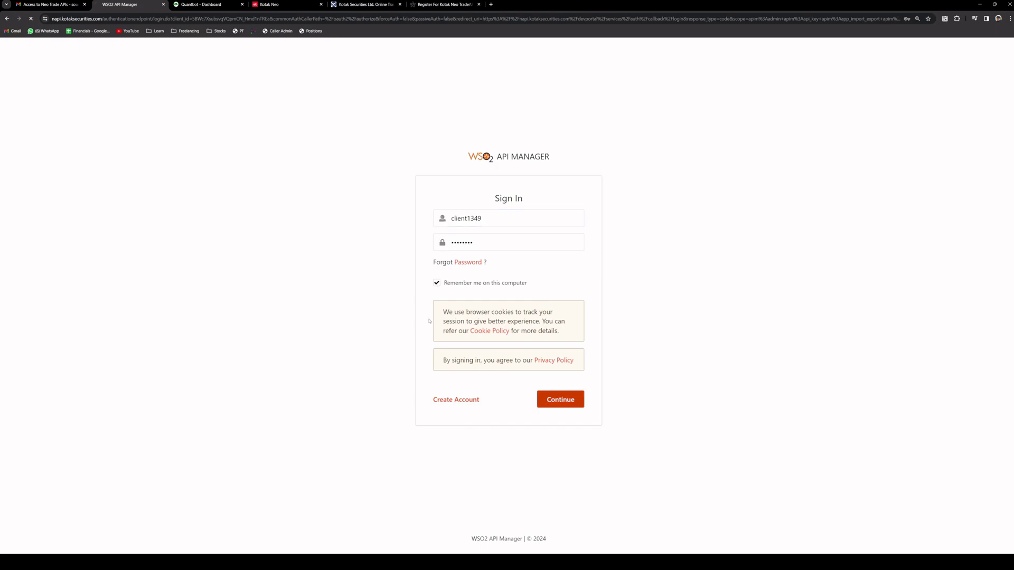
pyautogui.click(146, 53)
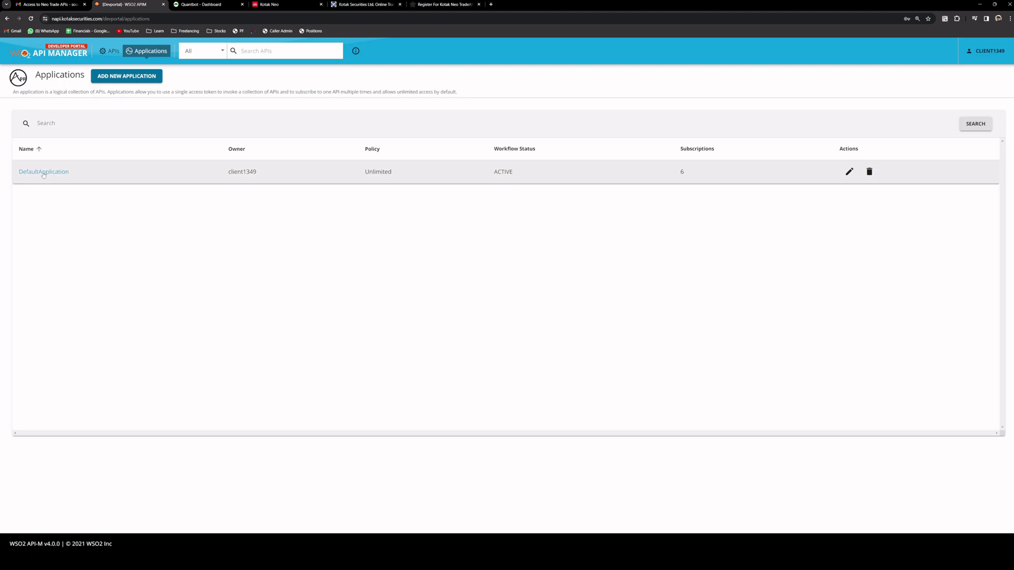
# - Copy the Consumer Key from DefaultApplication's Production OAuth2 Tokens page
pyautogui.click(43, 171)
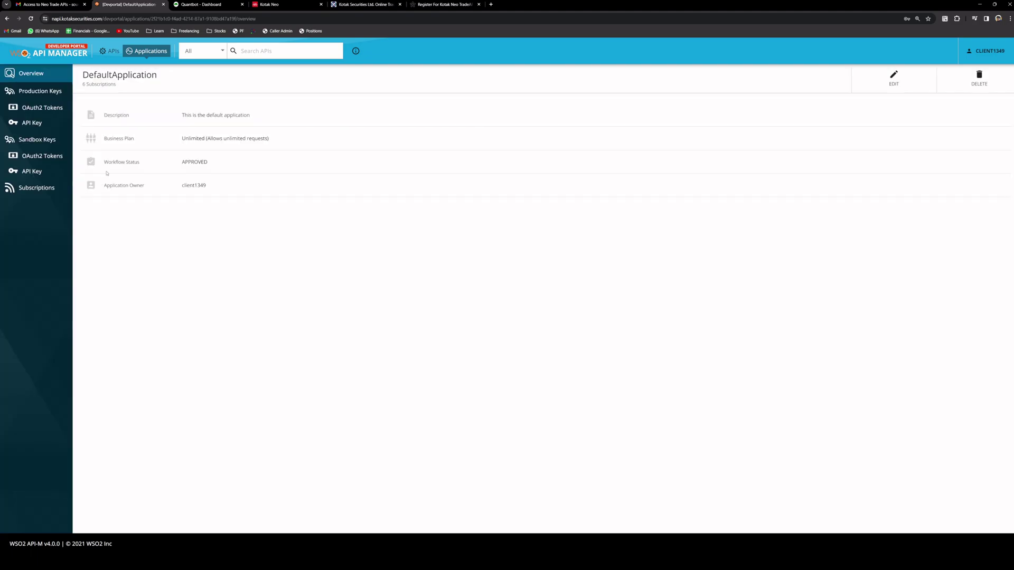
pyautogui.click(35, 95)
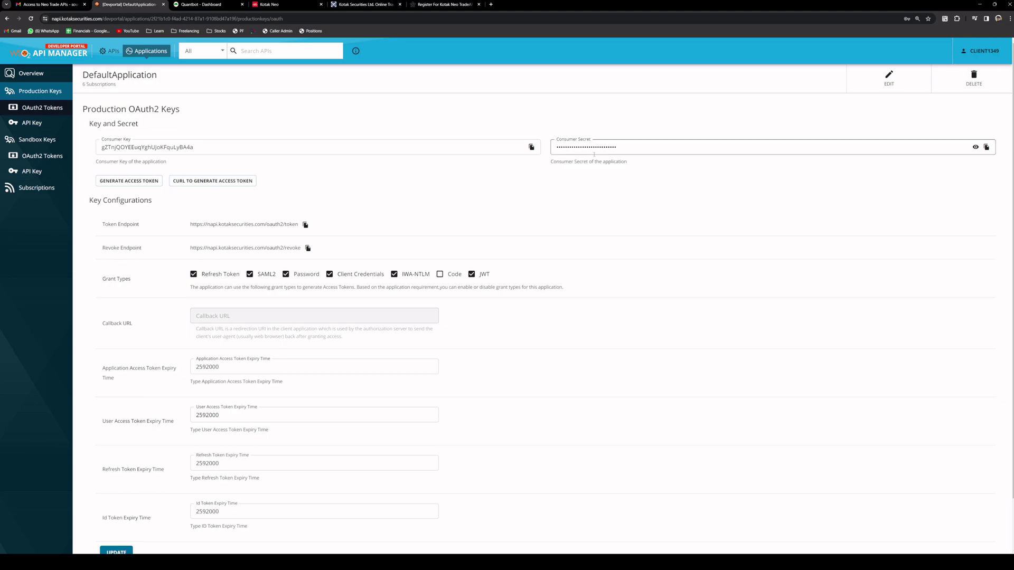
pyautogui.click(531, 147)
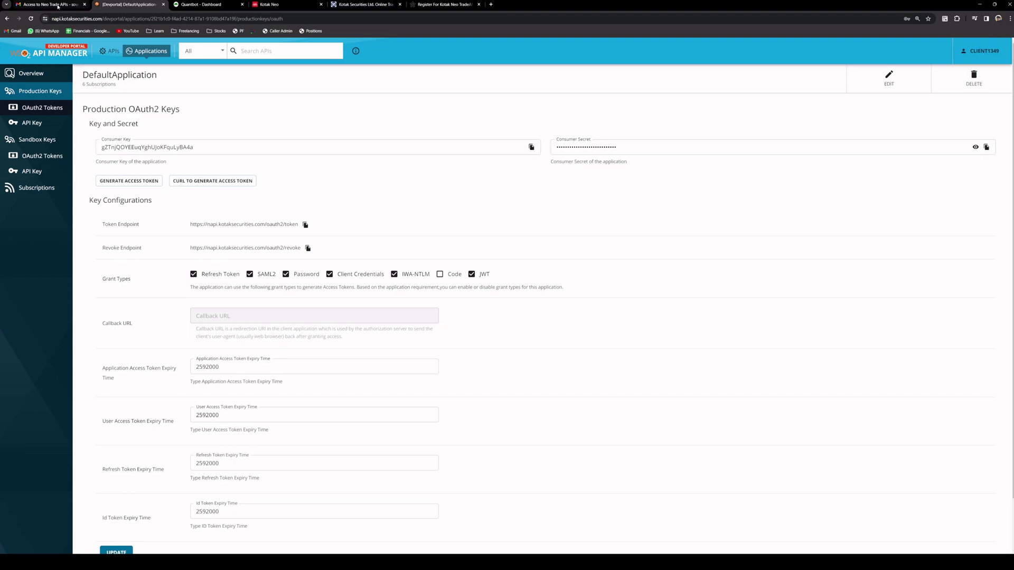
# - Paste the consumer key into the QuantBot API Key field
pyautogui.click(231, 7)
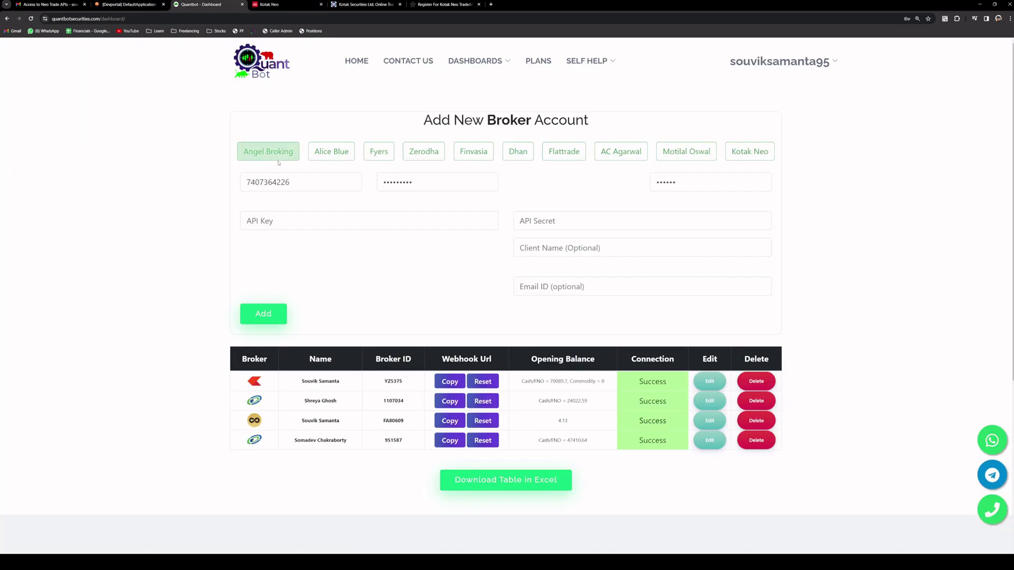
pyautogui.click(317, 222)
pyautogui.hotkey('ctrl', 'v')
# - Paste the consumer secret into API Secret, enter the client name, and add the account
pyautogui.click(127, 5)
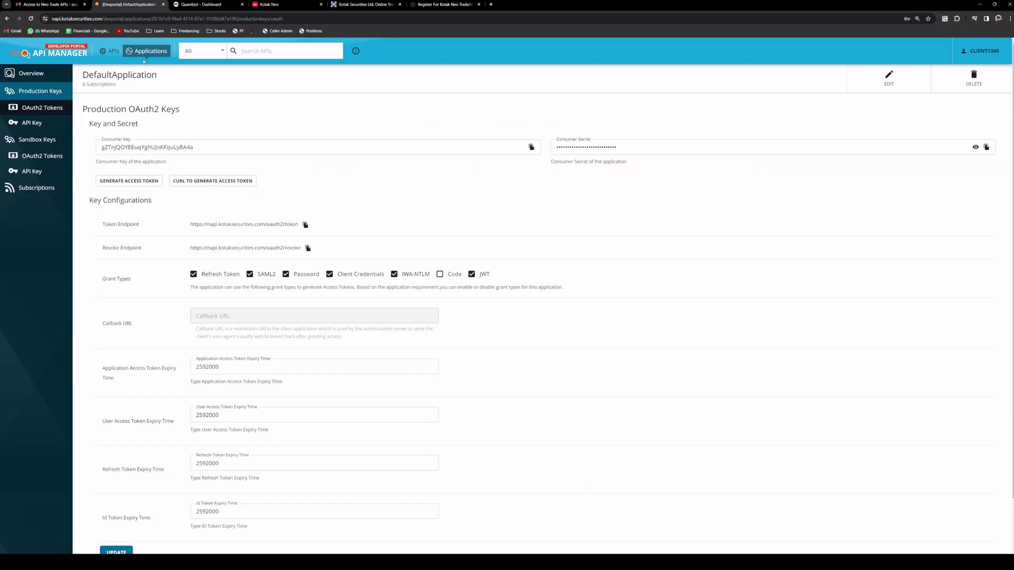
pyautogui.click(987, 148)
pyautogui.click(207, 7)
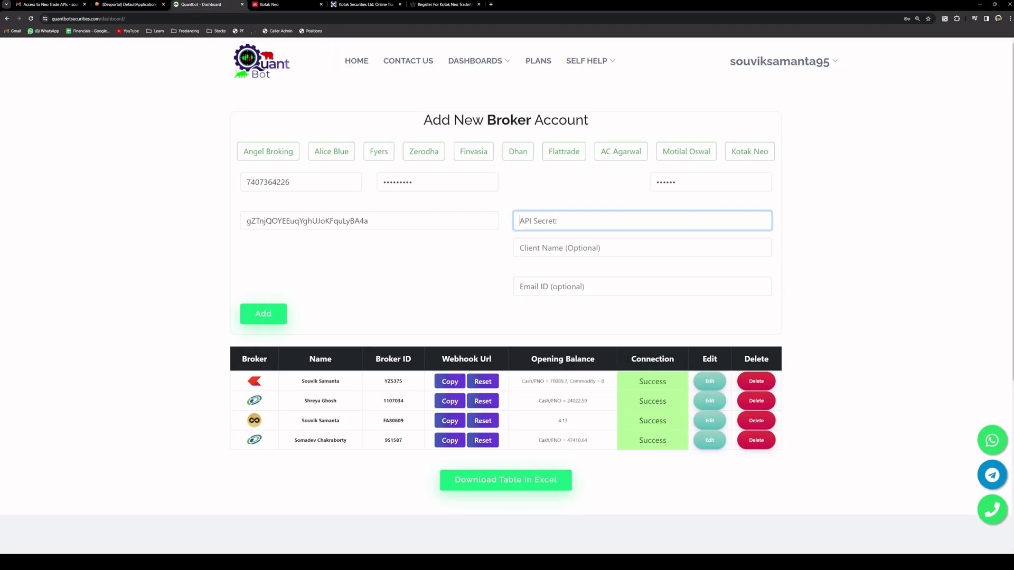
pyautogui.hotkey('ctrl', 'v')
pyautogui.click(494, 256)
pyautogui.click(532, 249)
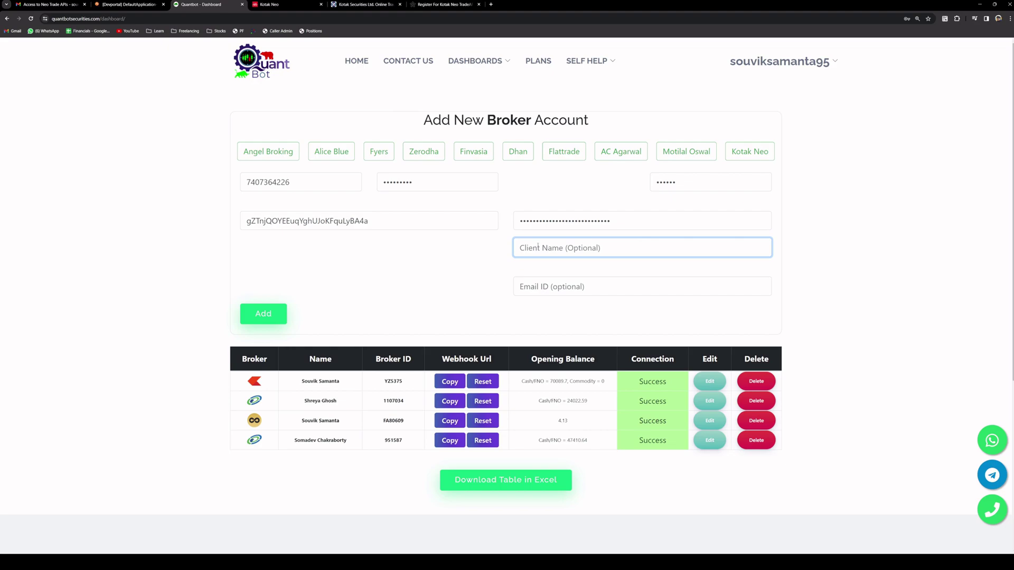
pyautogui.click(270, 321)
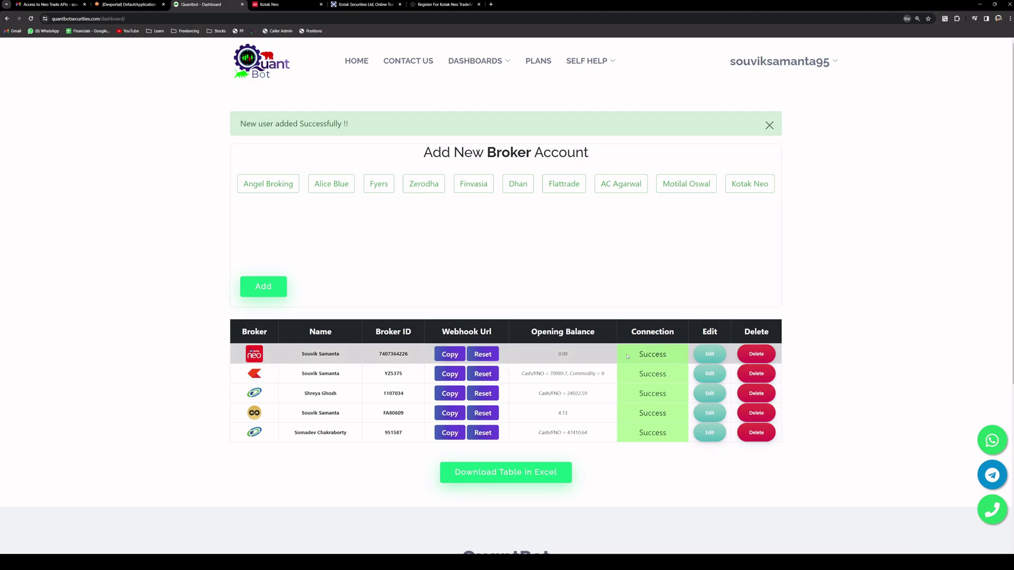
pyautogui.keyDown('ctrl'); pyautogui.scroll(3, 323, 359); pyautogui.keyUp('ctrl')
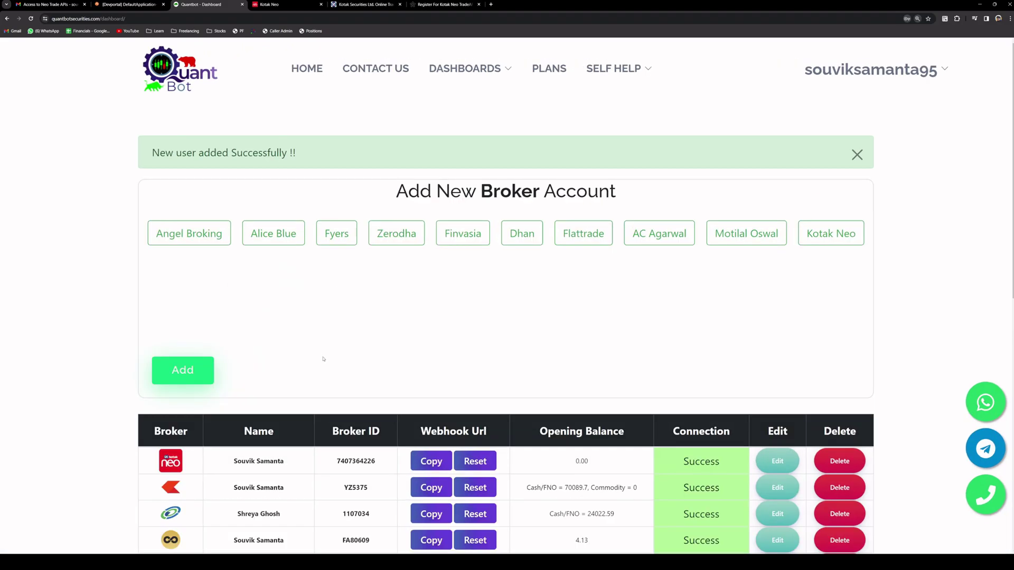
pyautogui.scroll(-3, 323, 359)
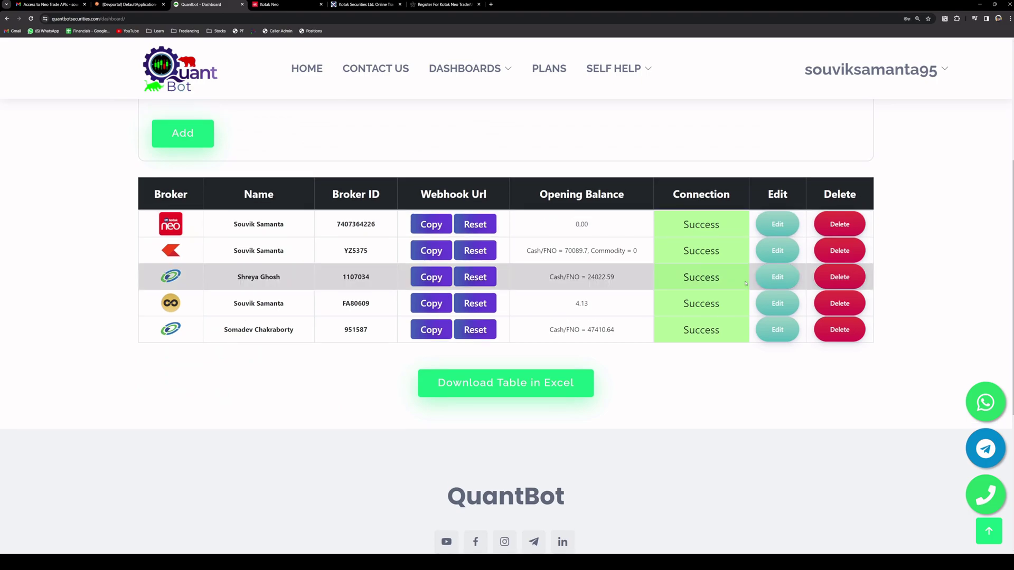
pyautogui.scroll(3, 671, 270)
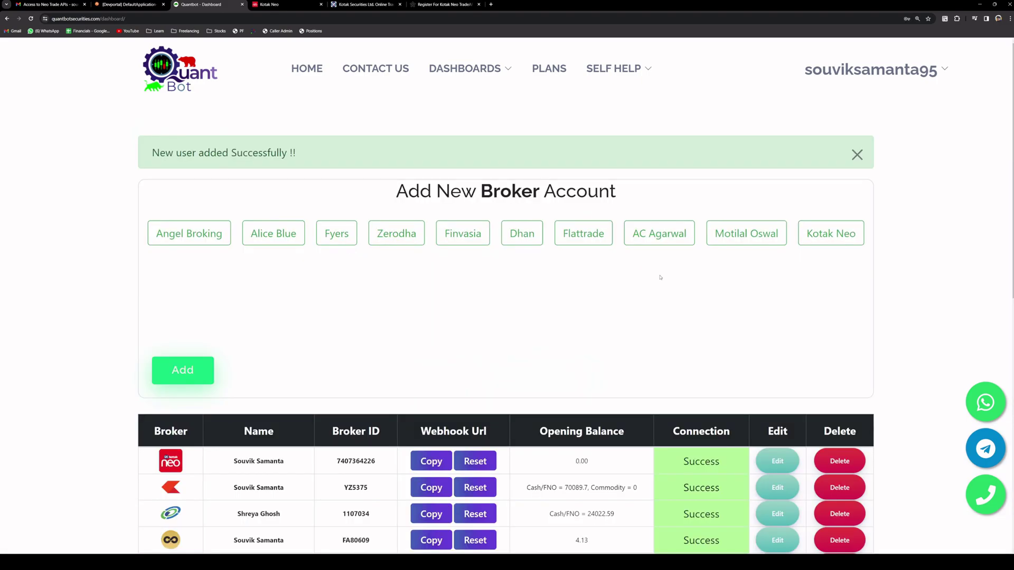